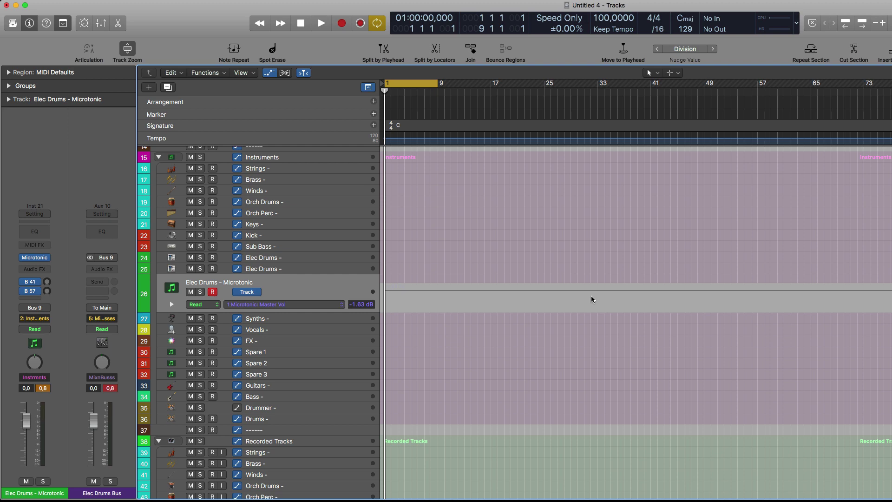
Play the drum track to check its level, then look over the Microtonic instrument window
{"action": "key", "text": "space"}
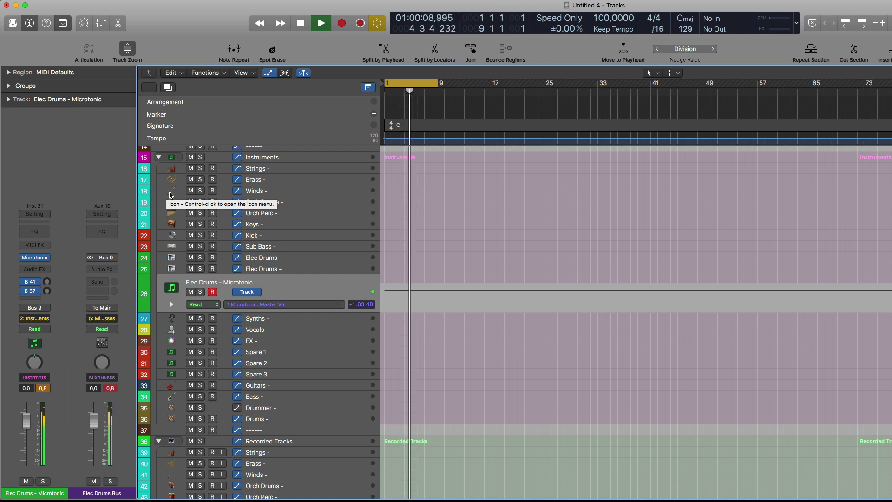
{"action": "key", "text": "space"}
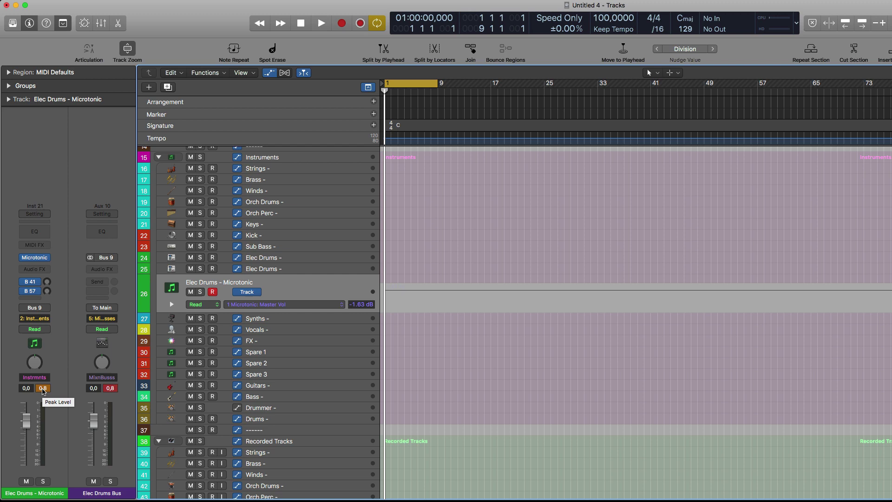
{"action": "left_click", "coordinate": [37, 259]}
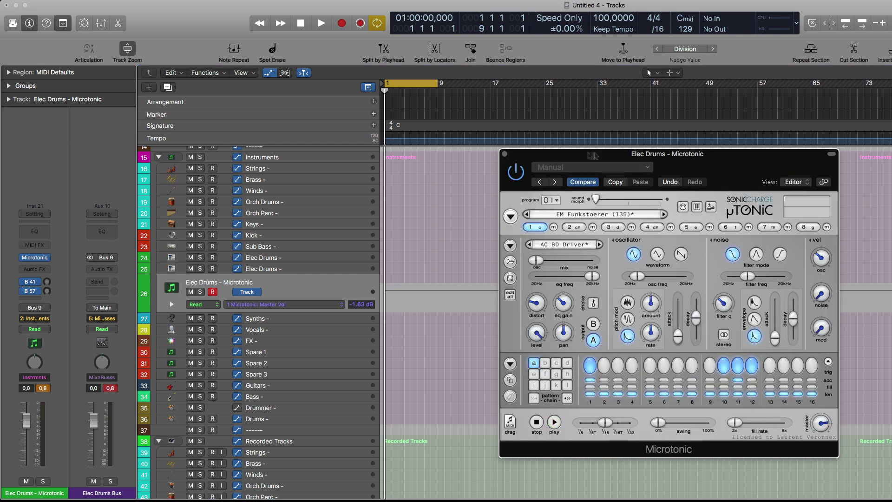
{"action": "left_click_drag", "start_coordinate": [593, 155], "coordinate": [480, 153]}
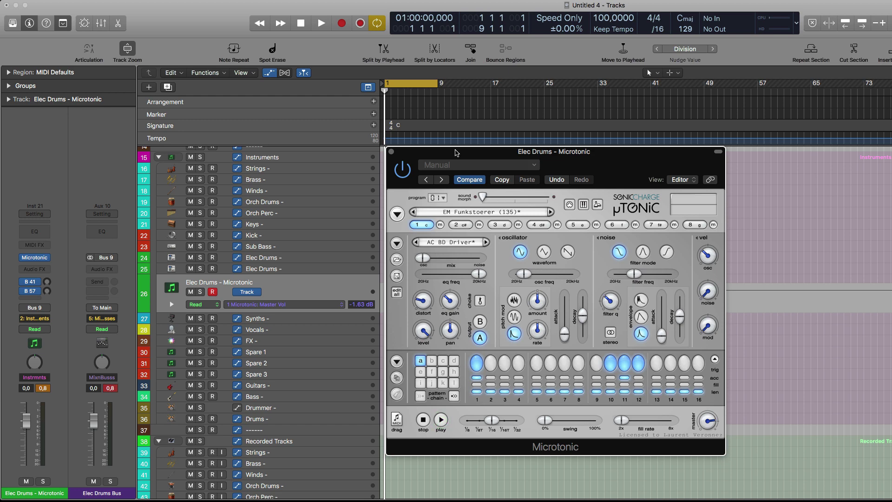
{"action": "left_click", "coordinate": [391, 152]}
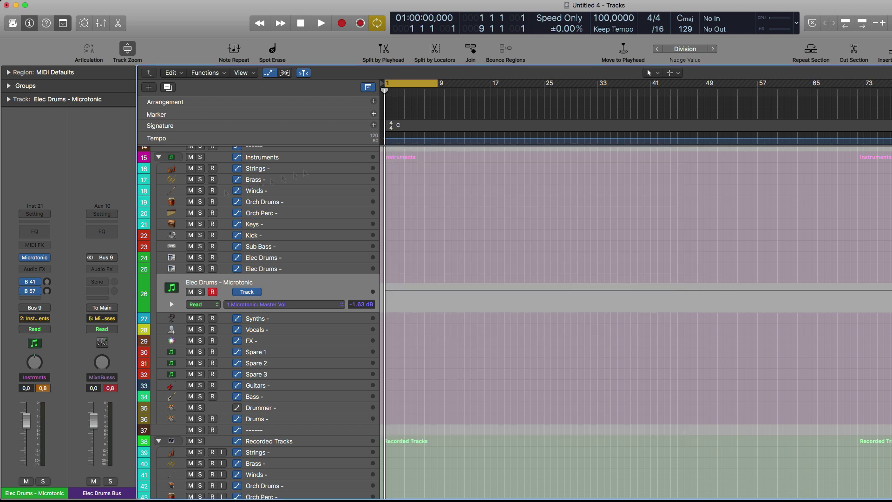
Insert a stereo Bitcrusher after Microtonic and move its window to the centre
{"action": "left_click", "coordinate": [47, 270]}
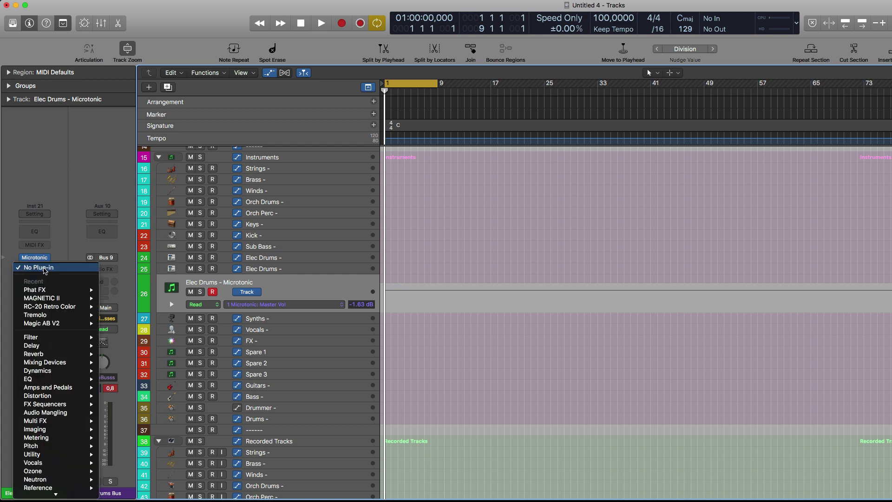
{"action": "mouse_move", "coordinate": [51, 397]}
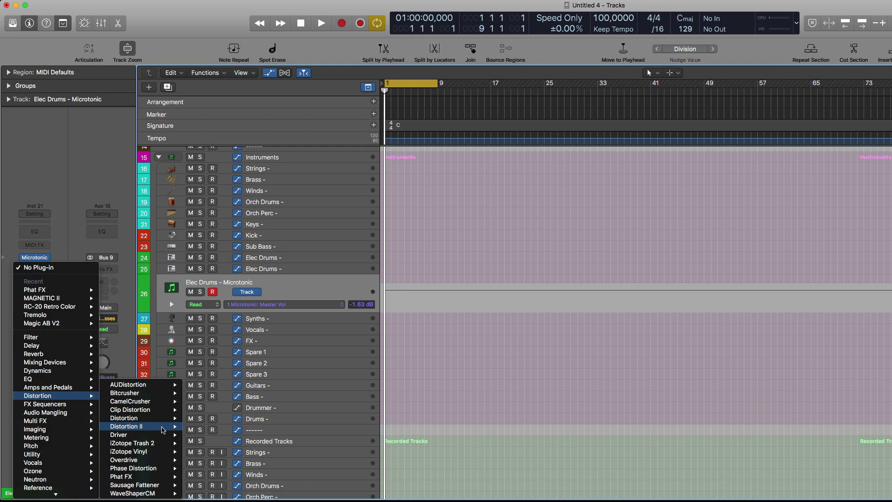
{"action": "mouse_move", "coordinate": [160, 403]}
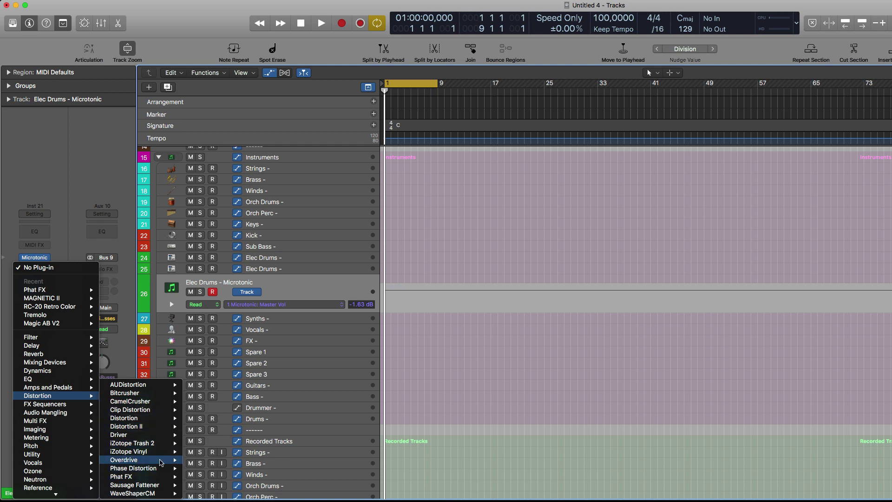
{"action": "left_click", "coordinate": [209, 402]}
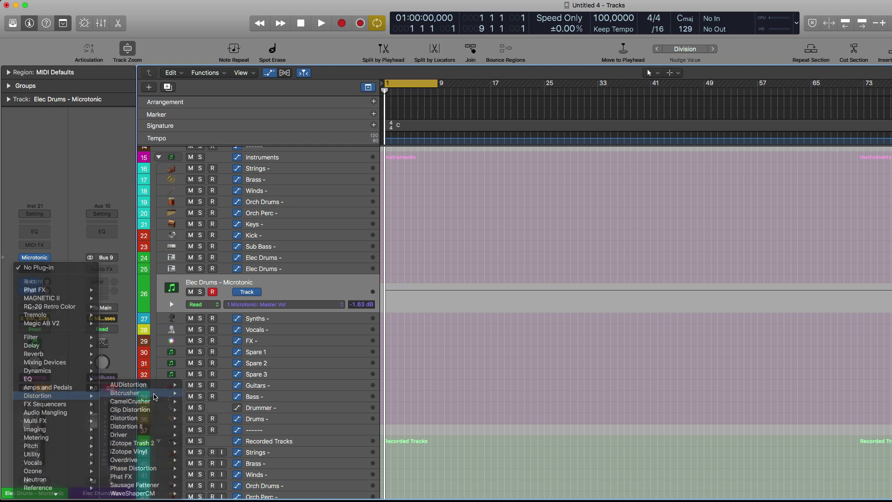
{"action": "left_click_drag", "start_coordinate": [141, 22], "coordinate": [471, 208]}
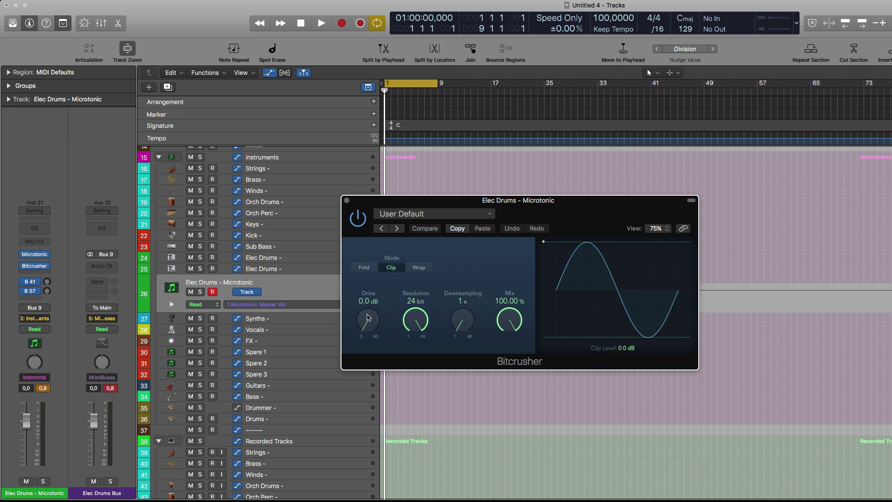
{"action": "left_click", "coordinate": [423, 324]}
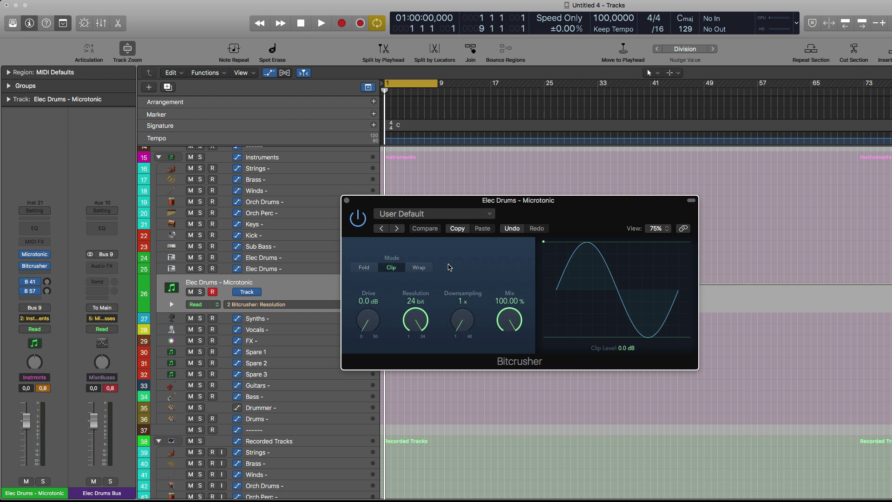
{"action": "key", "text": "space"}
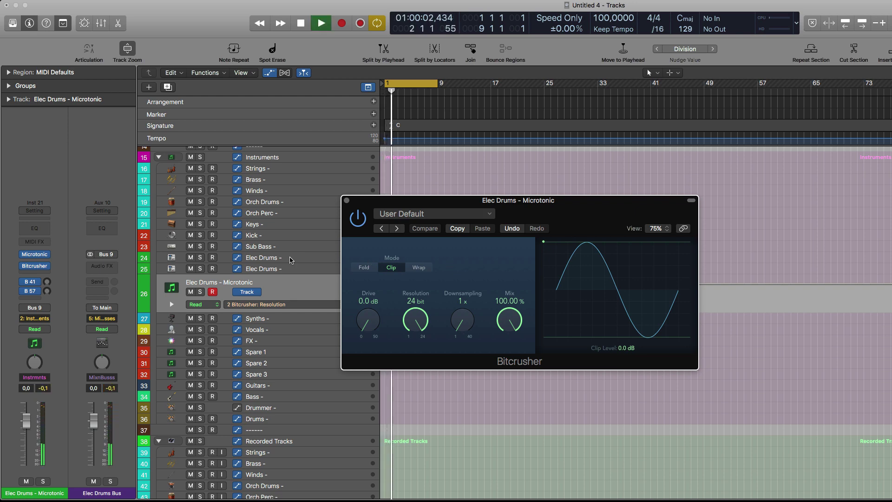
{"action": "mouse_move", "coordinate": [22, 269]}
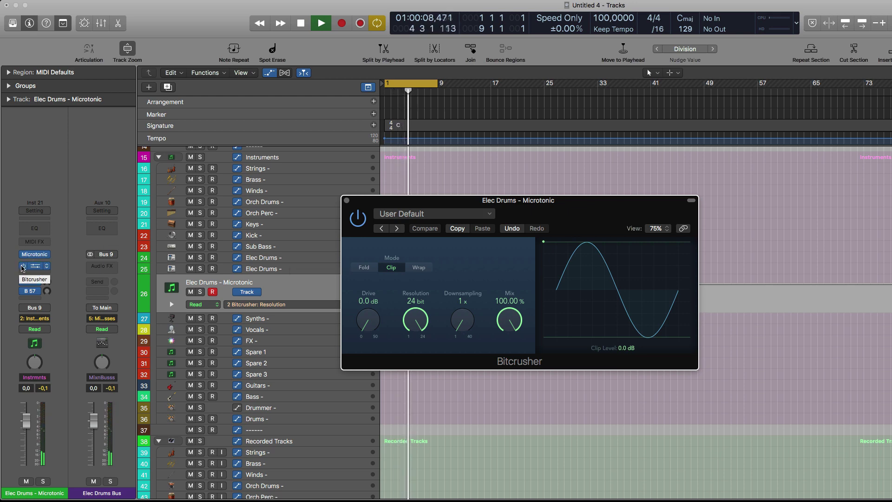
{"action": "key", "text": "space"}
{"action": "key", "text": "Return"}
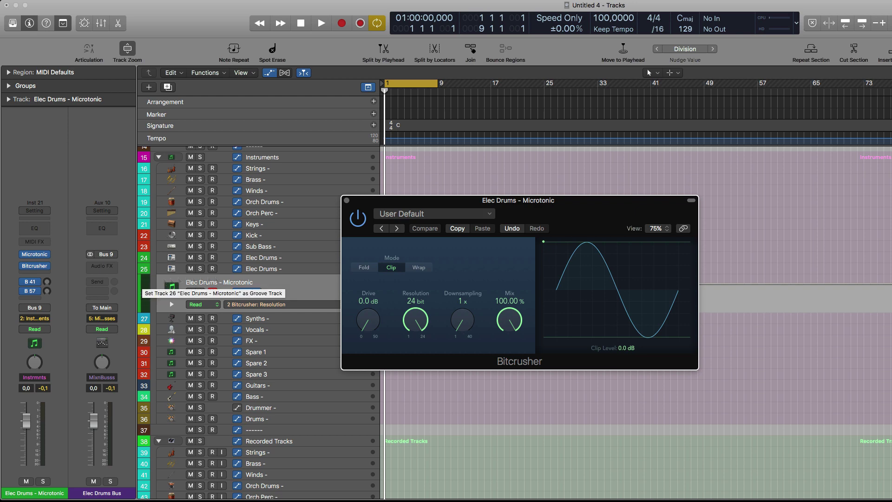
Lower Bitcrusher's clip level, then fine-tune it to -1.4 dB while the drums play
{"action": "left_click", "coordinate": [543, 242]}
{"action": "left_click_drag", "start_coordinate": [544, 243], "coordinate": [542, 270]}
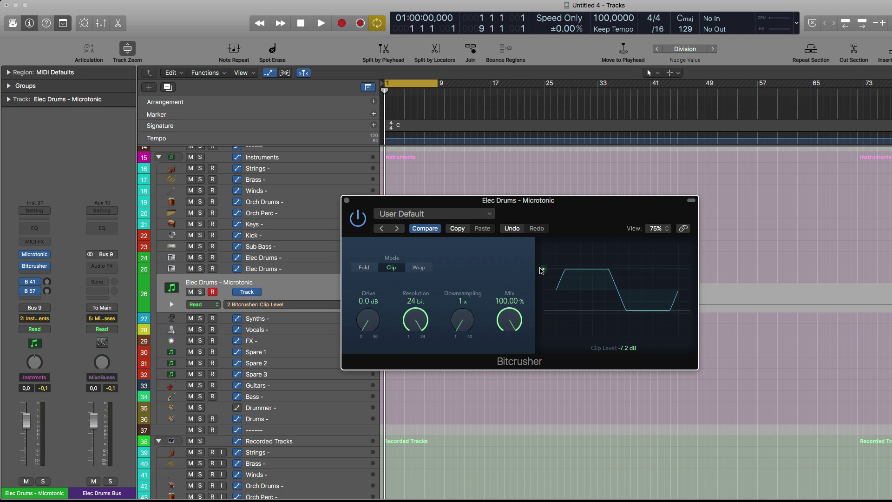
{"action": "key", "text": "space"}
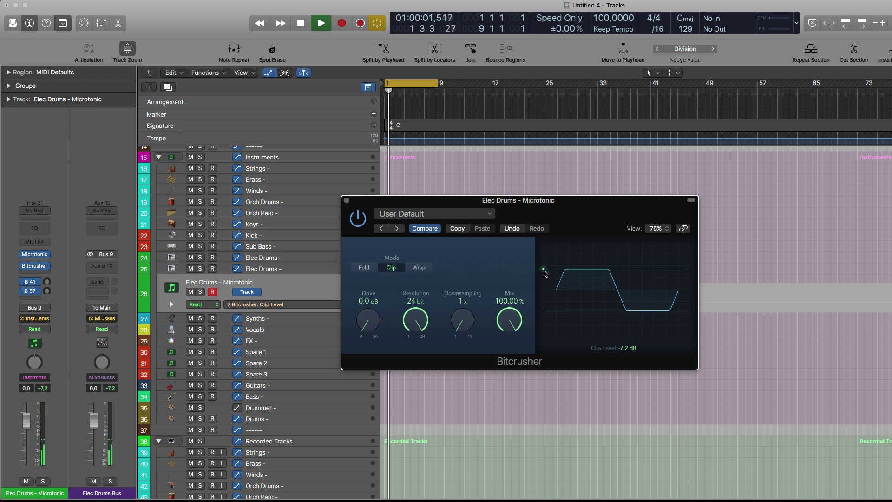
{"action": "left_click_drag", "start_coordinate": [545, 273], "coordinate": [549, 253]}
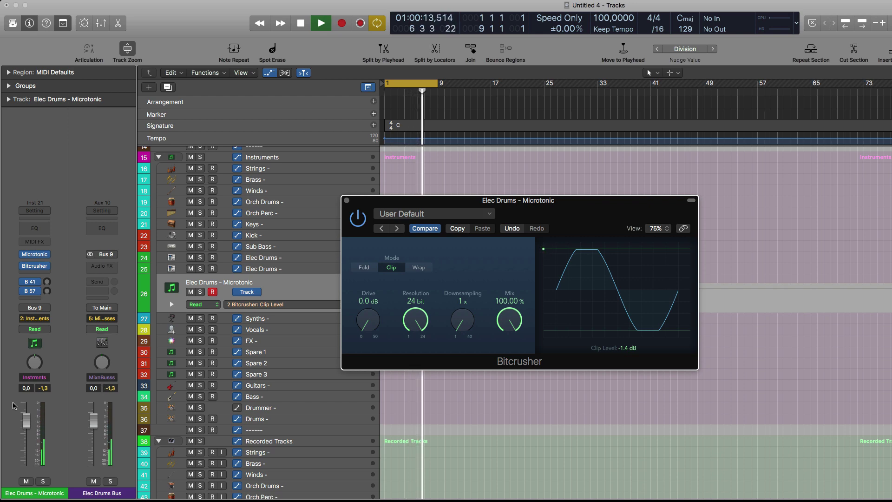
{"action": "key", "text": "space"}
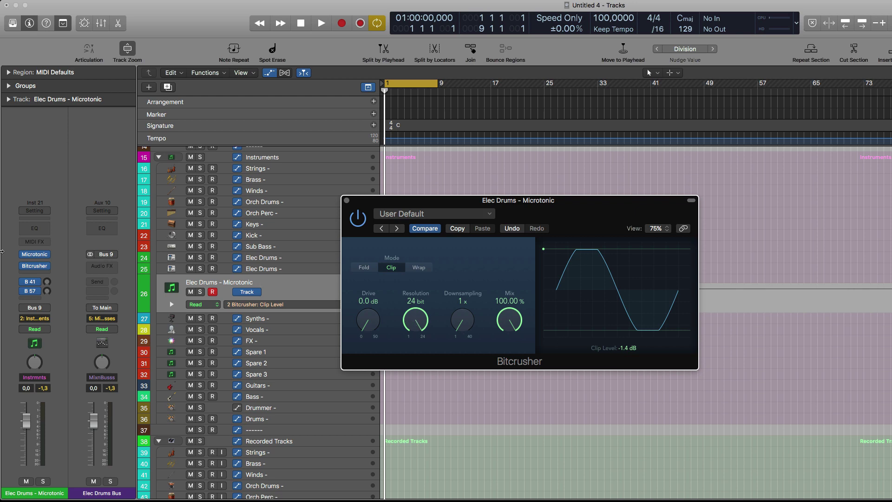
Bypass the Bitcrusher and insert Phat FX in the next slot, moving its window right
{"action": "left_click", "coordinate": [24, 266]}
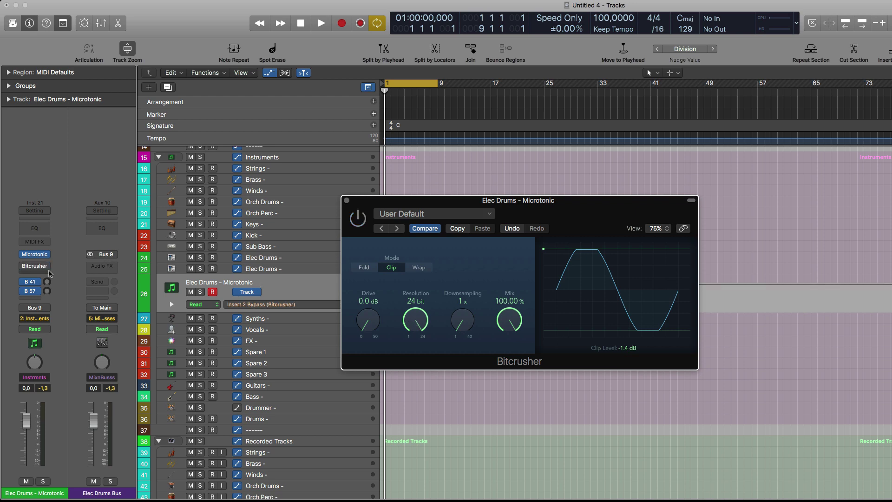
{"action": "left_click", "coordinate": [47, 268]}
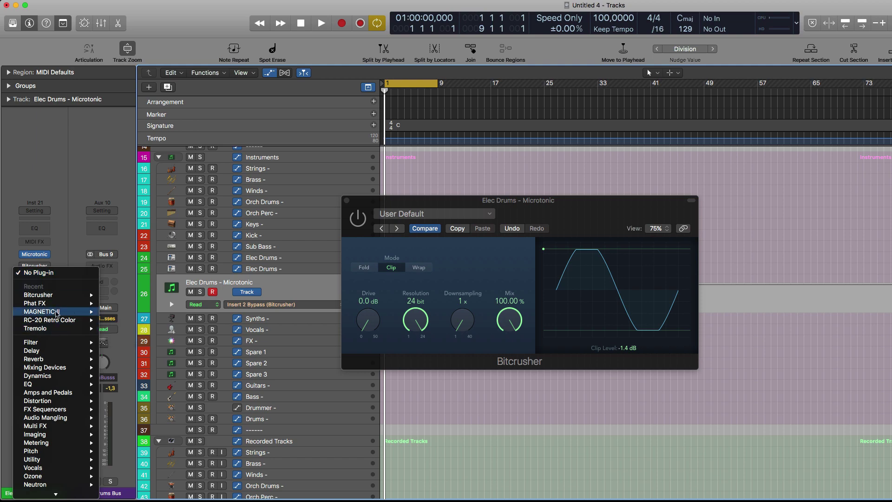
{"action": "left_click", "coordinate": [57, 304]}
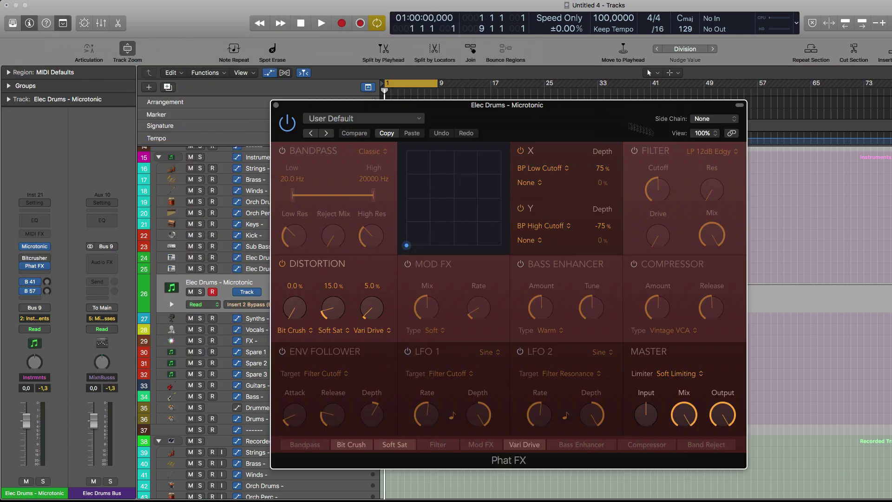
{"action": "left_click_drag", "start_coordinate": [586, 111], "coordinate": [639, 116]}
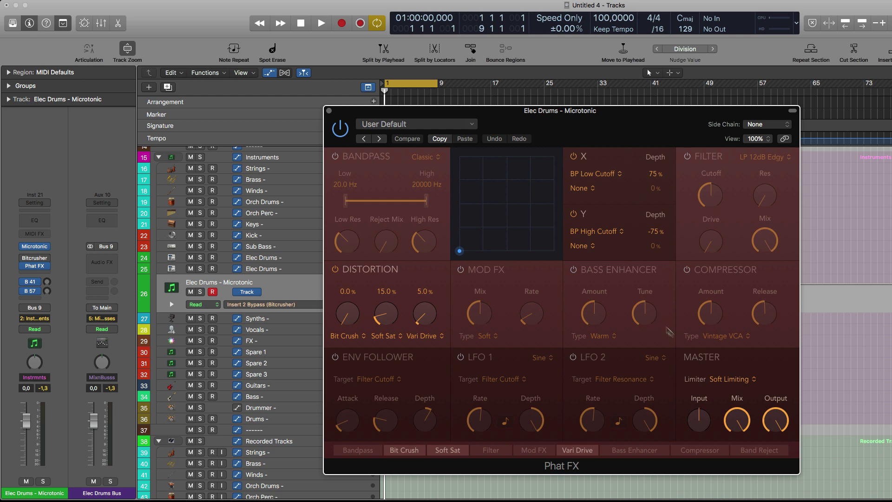
Switch off Phat FX's Distortion section while auditioning the drums
{"action": "left_click_drag", "start_coordinate": [503, 124], "coordinate": [521, 138]}
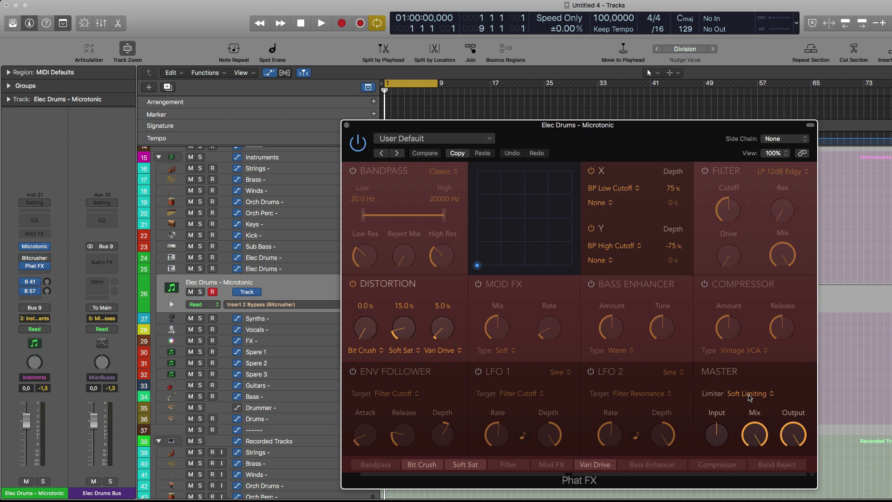
{"action": "key", "text": "space"}
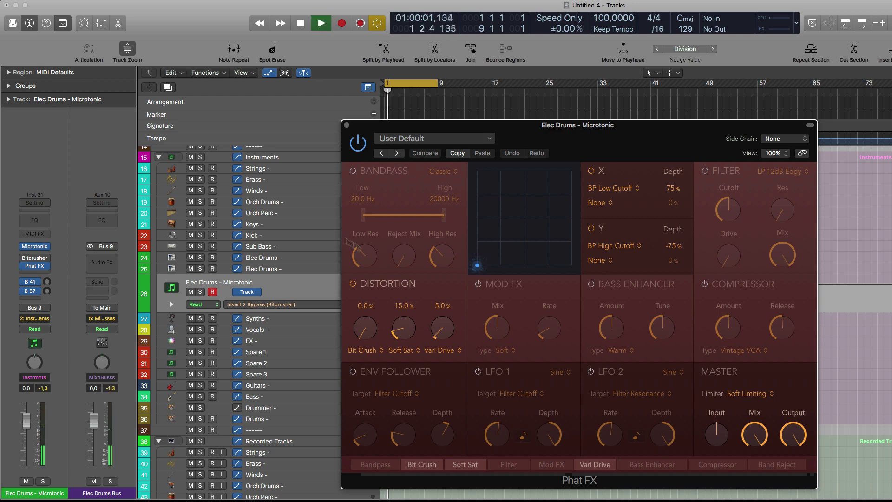
{"action": "left_click", "coordinate": [353, 283]}
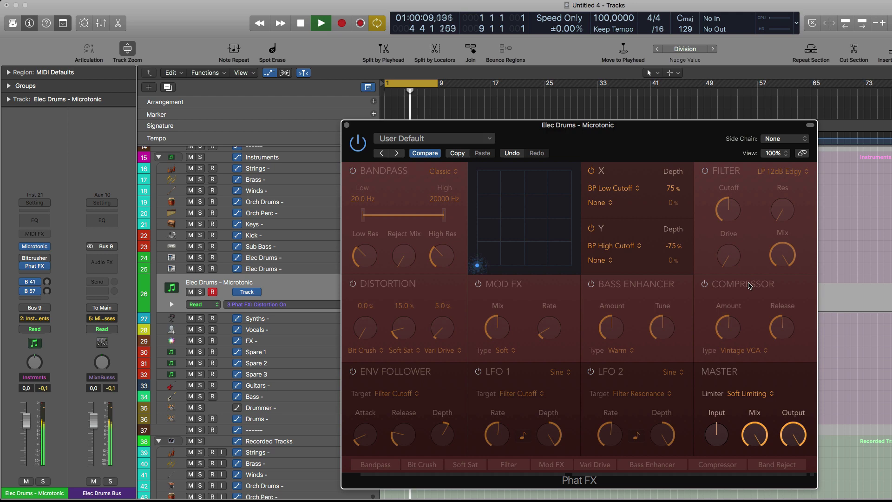
{"action": "key", "text": "space"}
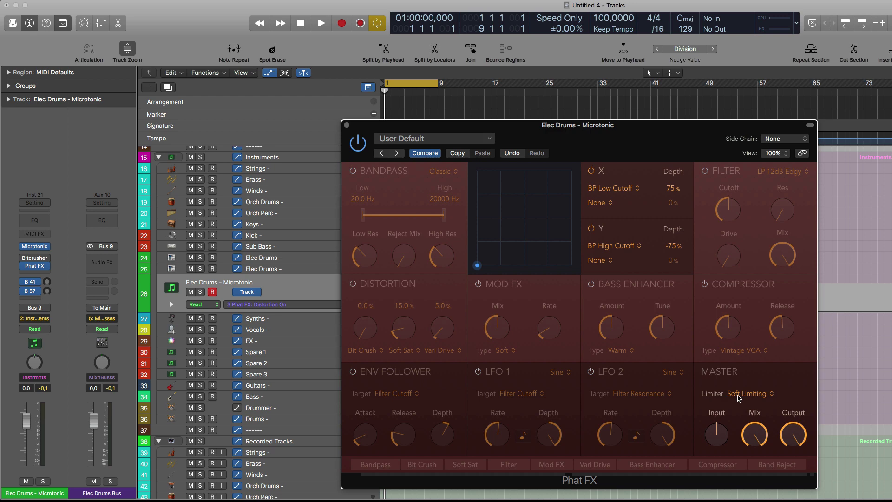
Leave Phat FX's limiter on Soft Limiting and check Microtonic's master volume
{"action": "left_click", "coordinate": [739, 398]}
{"action": "left_click", "coordinate": [688, 383]}
{"action": "left_click", "coordinate": [35, 246]}
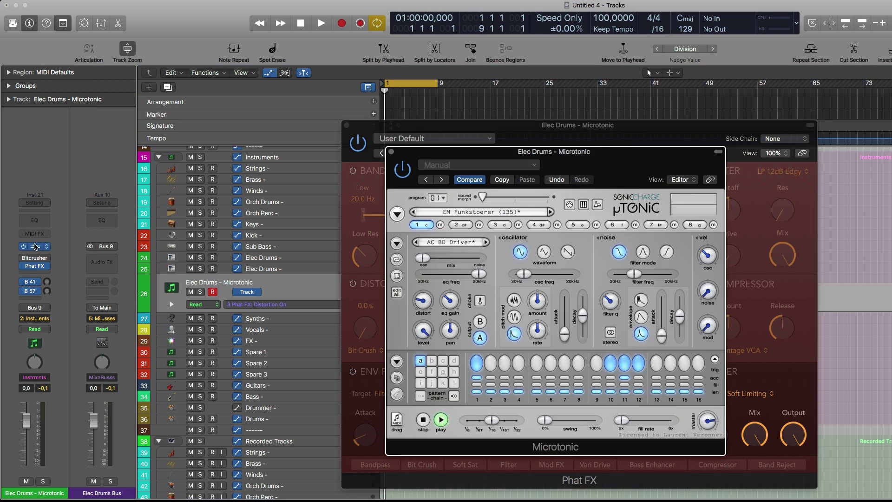
{"action": "left_click", "coordinate": [715, 413]}
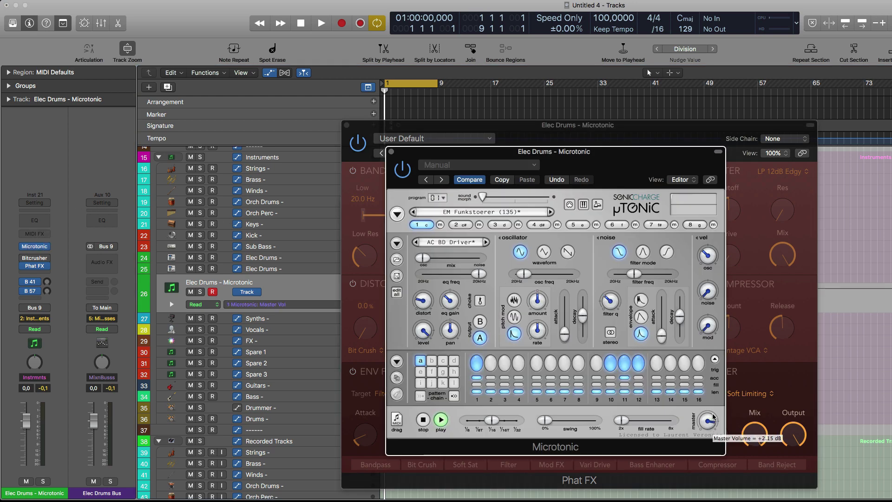
{"action": "left_click", "coordinate": [391, 152]}
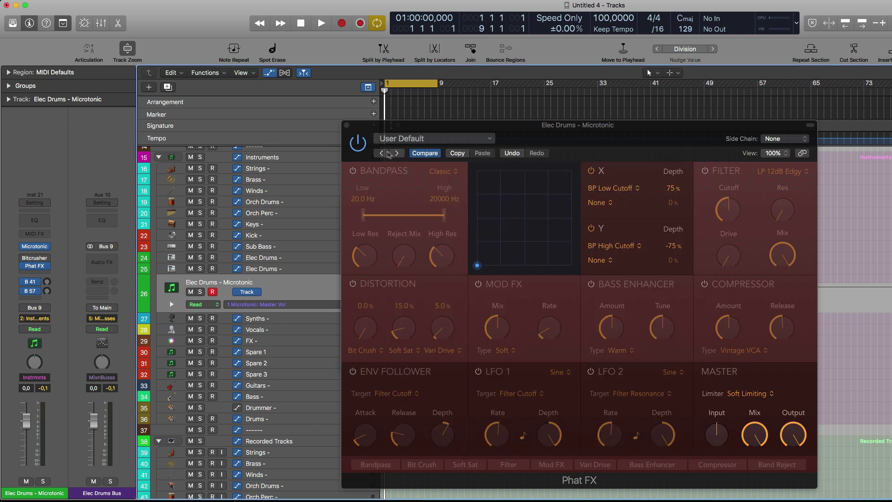
Audition the drums with Phat FX bypassed, then switch Phat FX back on
{"action": "left_click", "coordinate": [24, 267]}
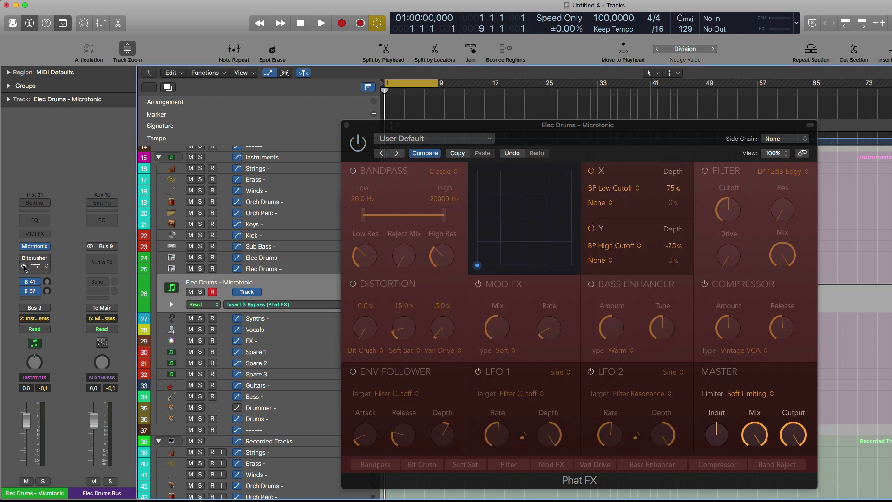
{"action": "key", "text": "space"}
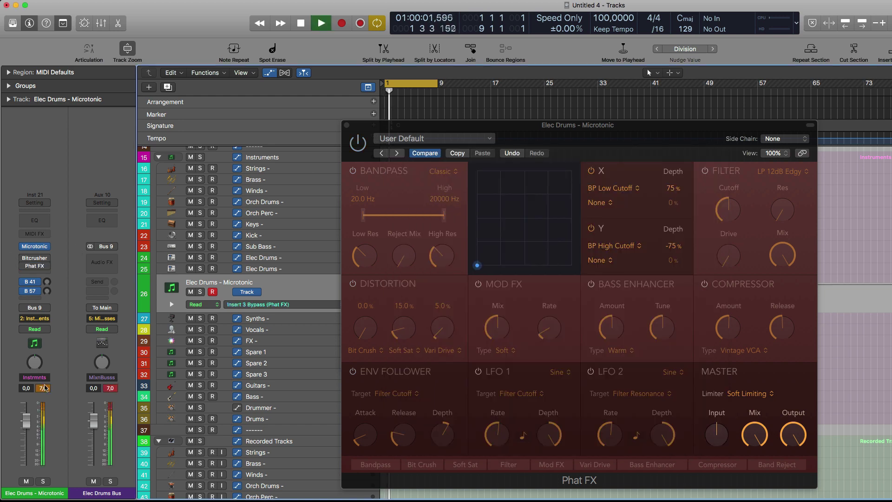
{"action": "key", "text": "space"}
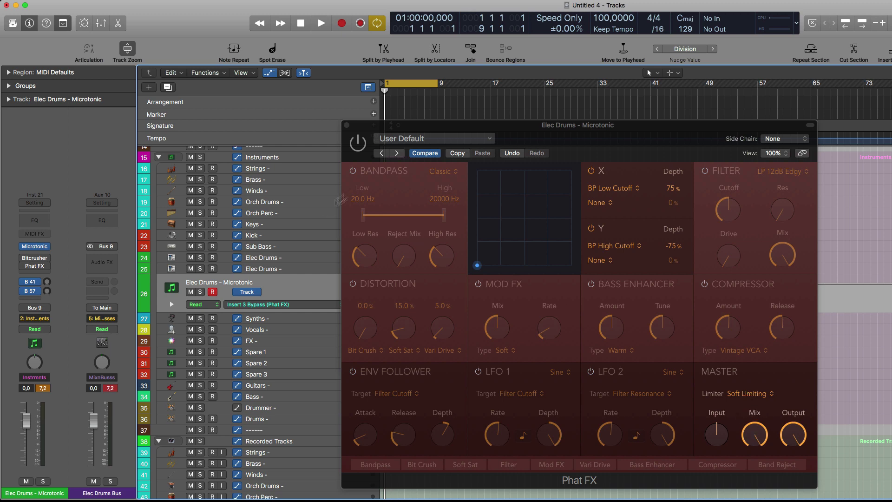
{"action": "left_click", "coordinate": [357, 143]}
Start playback and switch Phat FX's master limiter to Hard Clipping
{"action": "key", "text": "space"}
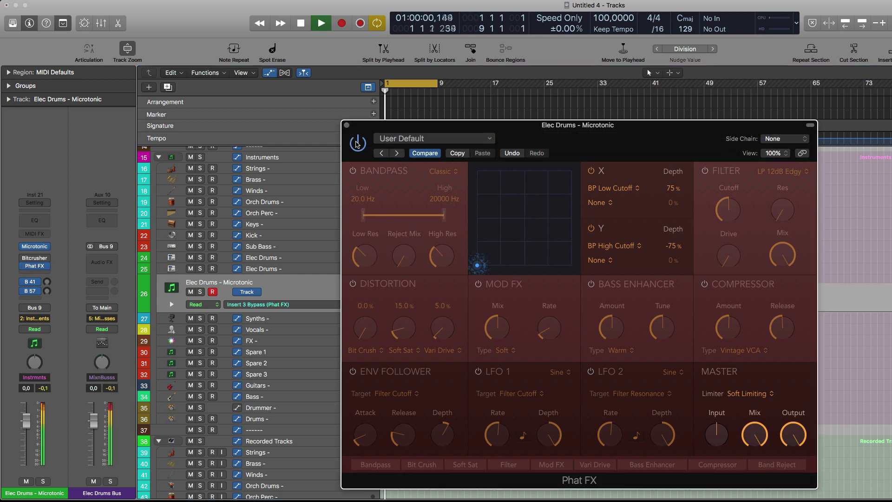
{"action": "mouse_move", "coordinate": [23, 267]}
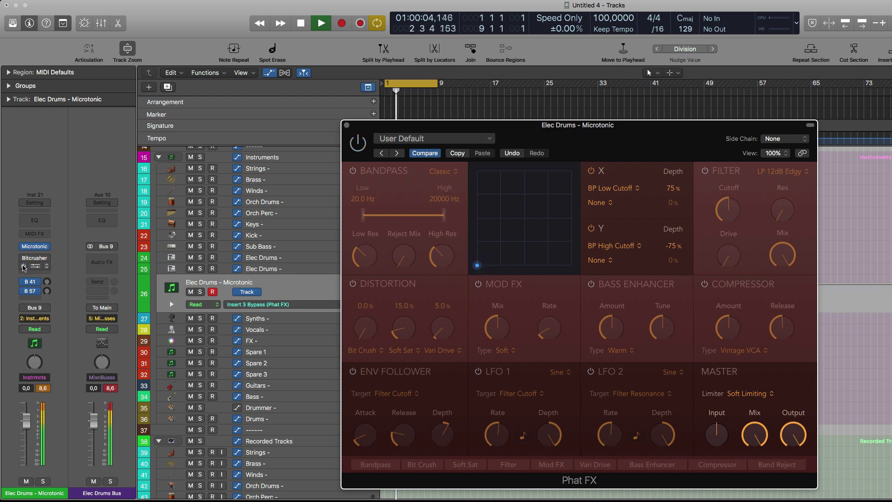
{"action": "mouse_move", "coordinate": [745, 436]}
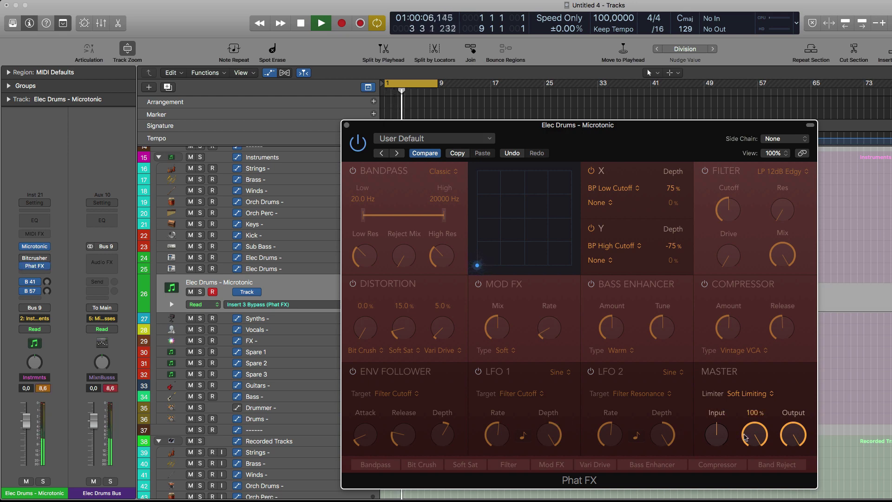
{"action": "left_click", "coordinate": [746, 395]}
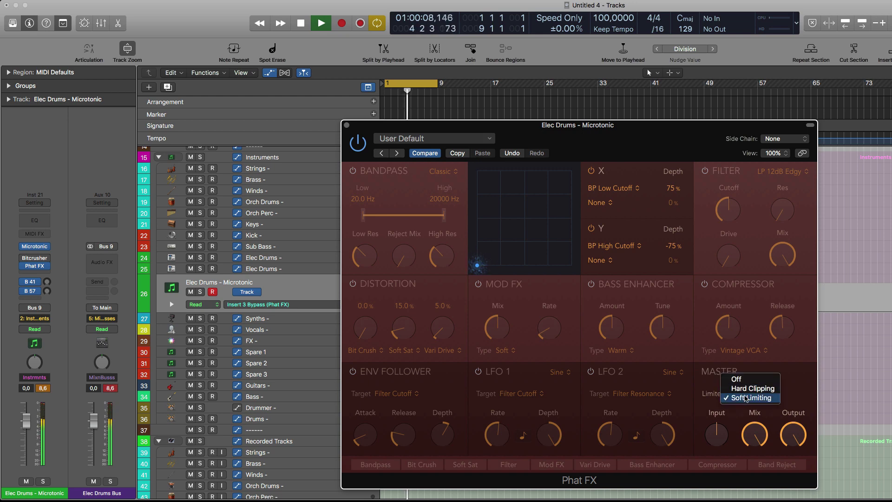
{"action": "left_click", "coordinate": [753, 389]}
{"action": "mouse_move", "coordinate": [749, 439]}
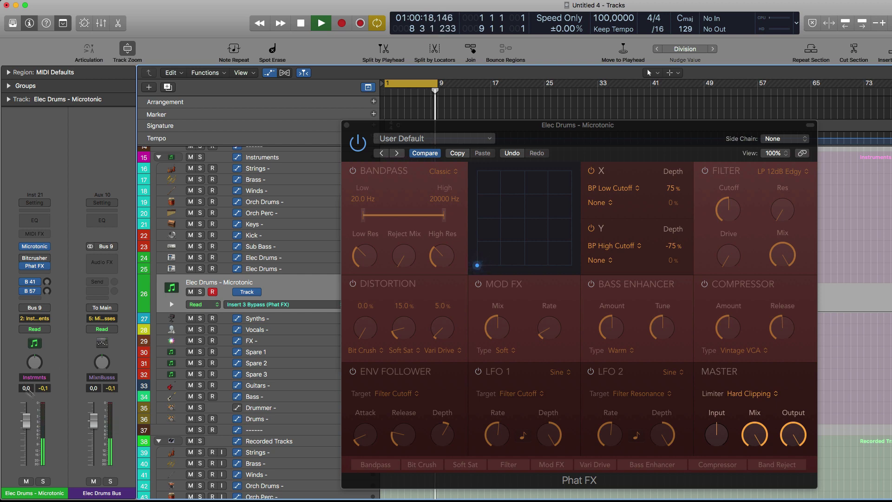
Compare Soft Limiting, then return the limiter to Hard Clipping
{"action": "left_click", "coordinate": [744, 393]}
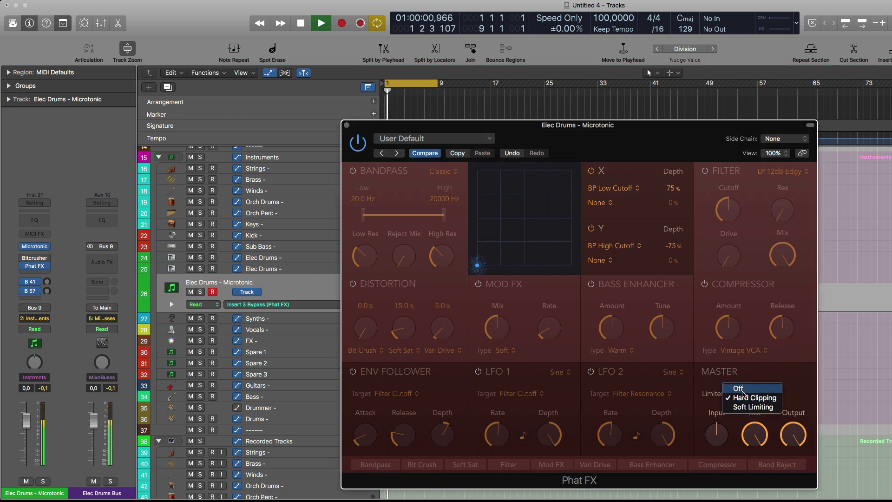
{"action": "left_click", "coordinate": [750, 407]}
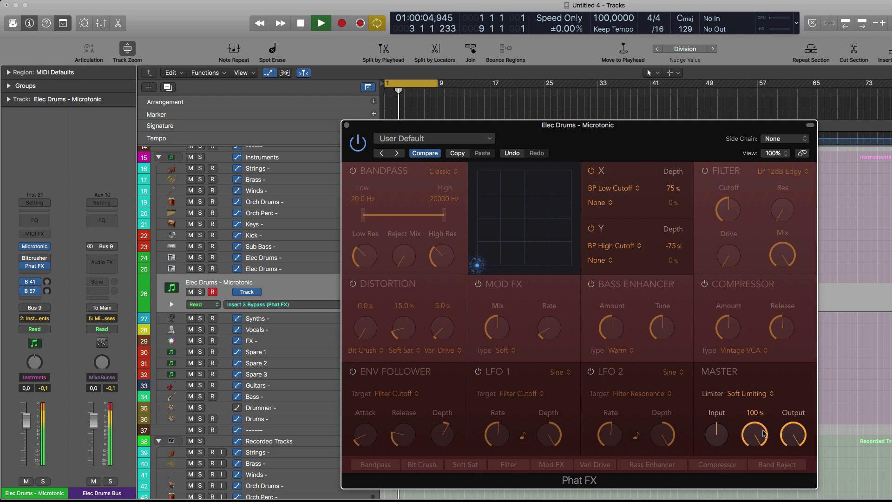
{"action": "left_click", "coordinate": [749, 393]}
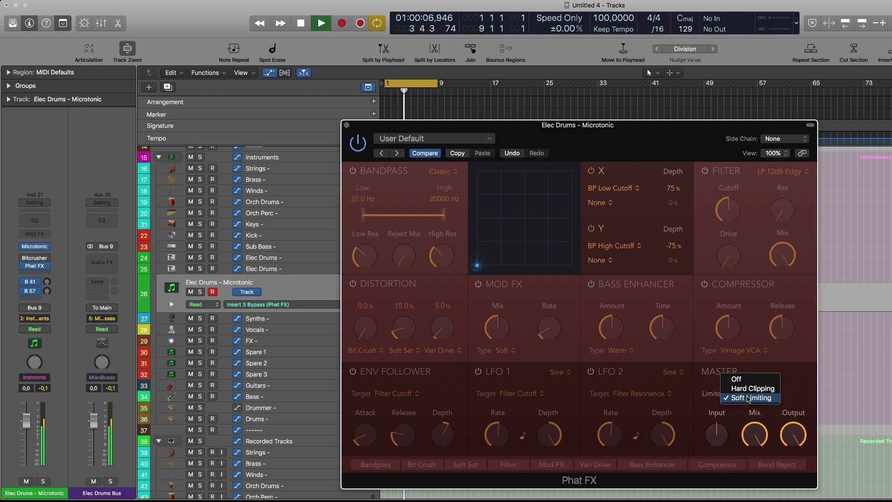
{"action": "left_click", "coordinate": [755, 386]}
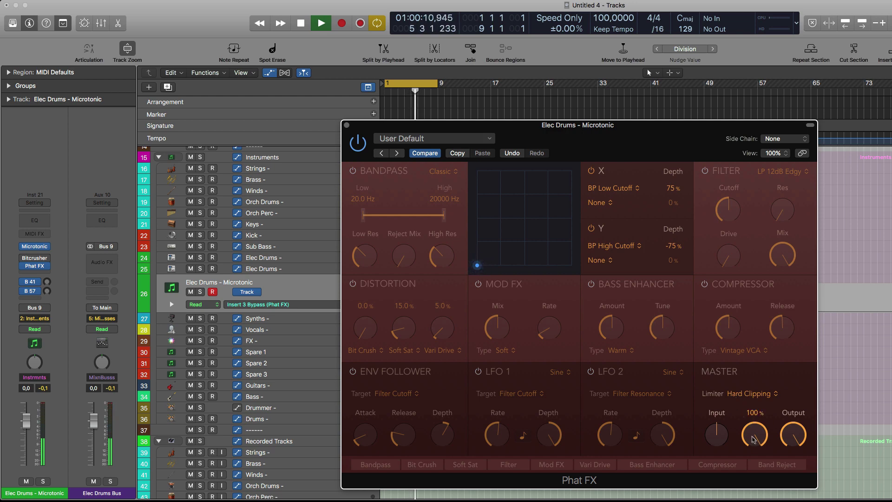
Turn Phat FX Mix down to 0%, reset the channel peak readout, and stop playback
{"action": "scroll", "coordinate": [753, 436], "scroll_direction": "down", "scroll_amount": 10}
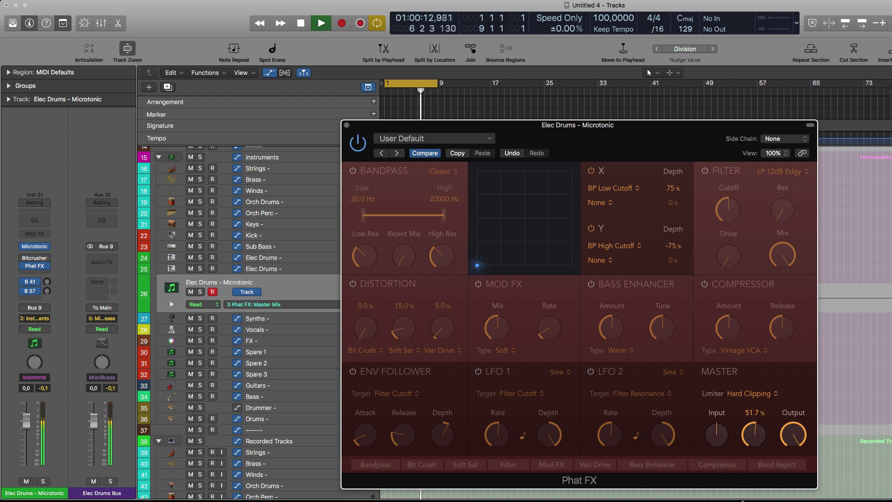
{"action": "scroll", "coordinate": [753, 436], "scroll_direction": "down", "scroll_amount": 10}
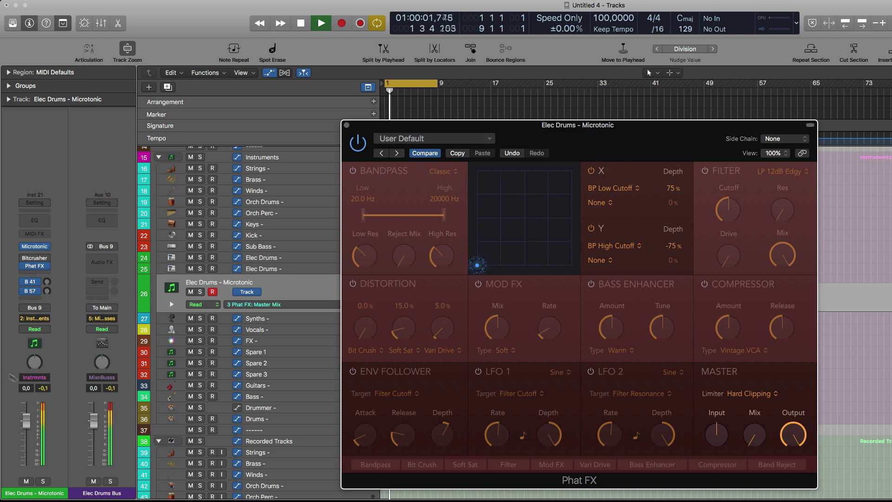
{"action": "left_click", "coordinate": [44, 389]}
{"action": "left_click", "coordinate": [45, 389]}
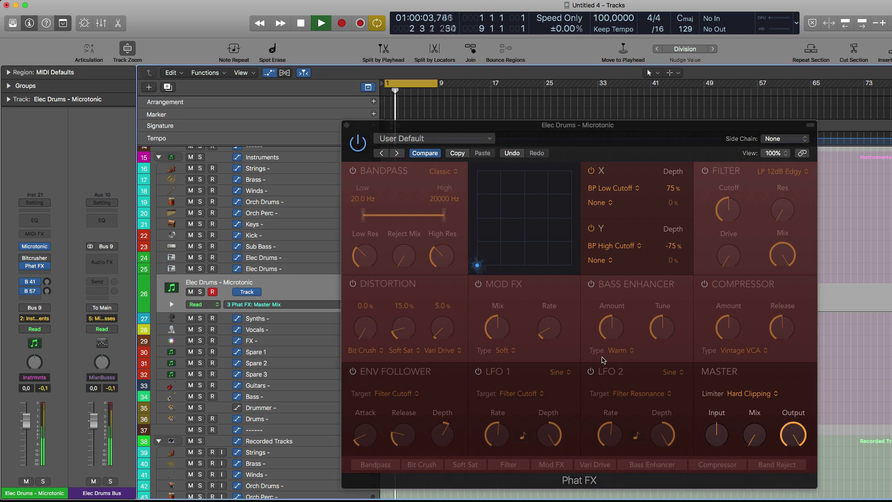
{"action": "key", "text": "Return"}
{"action": "key", "text": "space"}
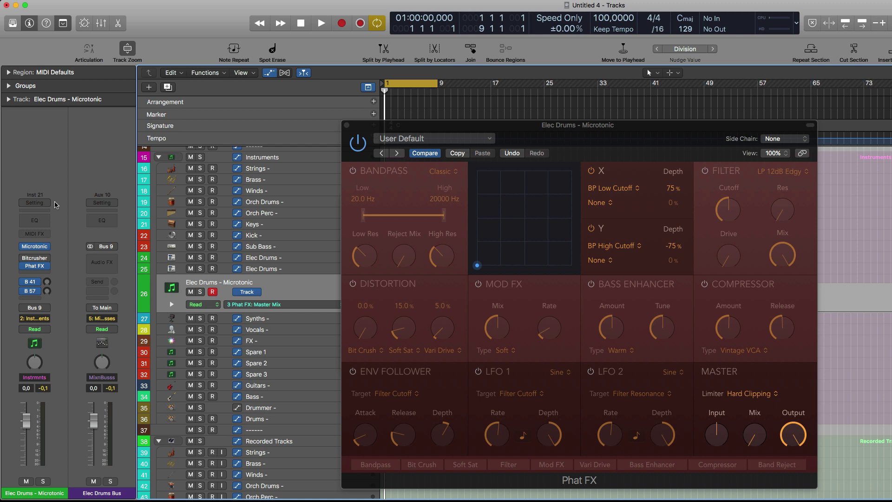
Reopen Microtonic to check its +5.82 dB master volume, then the Bitcrusher slot's plug-in menu
{"action": "left_click", "coordinate": [36, 246]}
{"action": "left_click", "coordinate": [697, 416]}
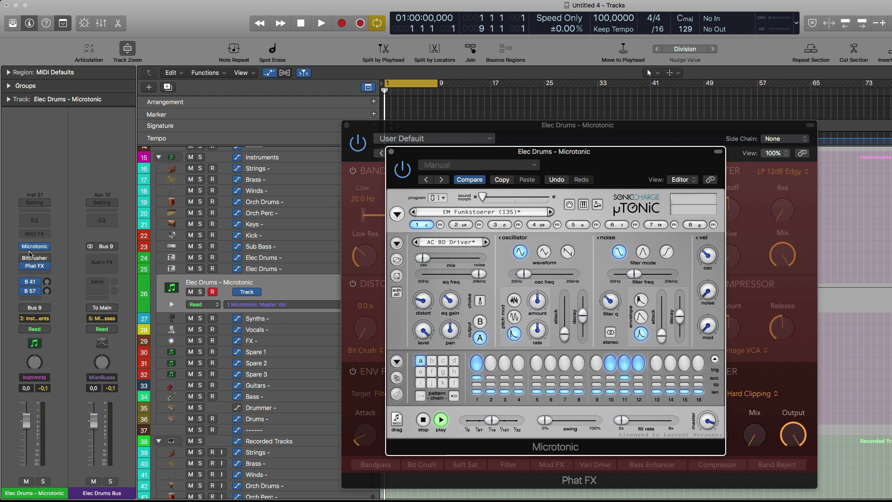
{"action": "left_click", "coordinate": [48, 259]}
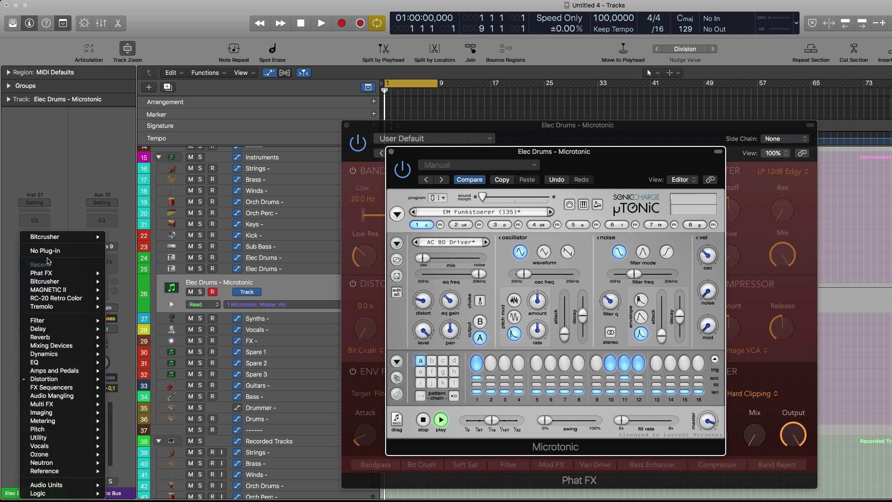
Replace the Bitcrusher insert with SPAN
{"action": "mouse_move", "coordinate": [62, 492]}
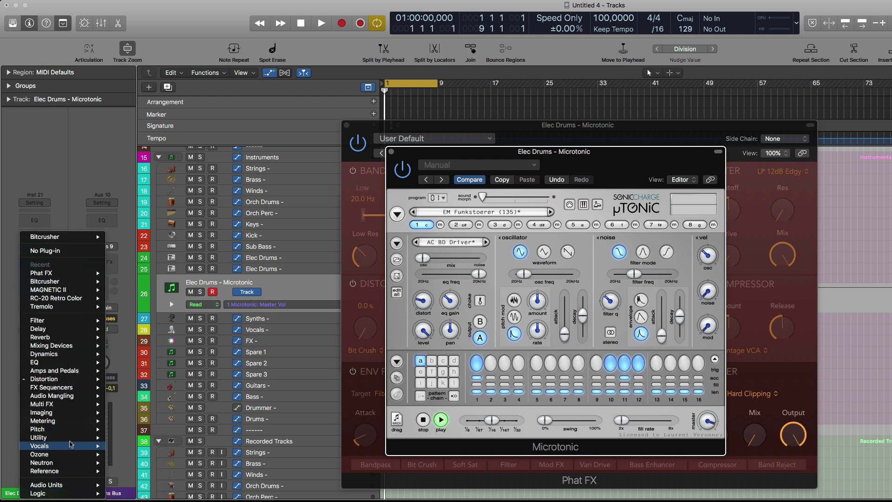
{"action": "mouse_move", "coordinate": [69, 437]}
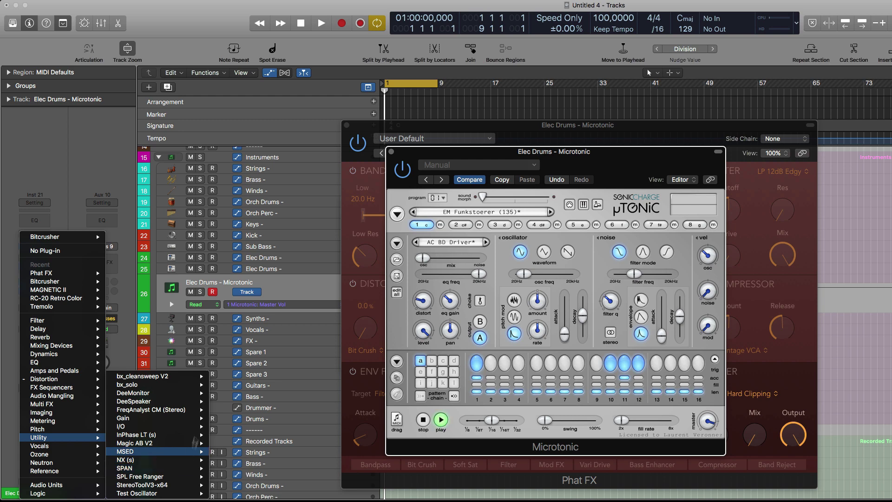
{"action": "mouse_move", "coordinate": [185, 388]}
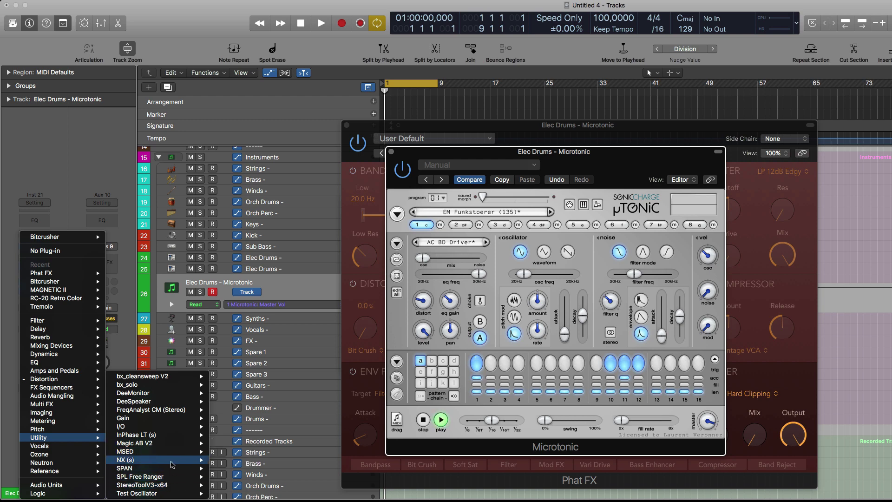
{"action": "left_click", "coordinate": [172, 468]}
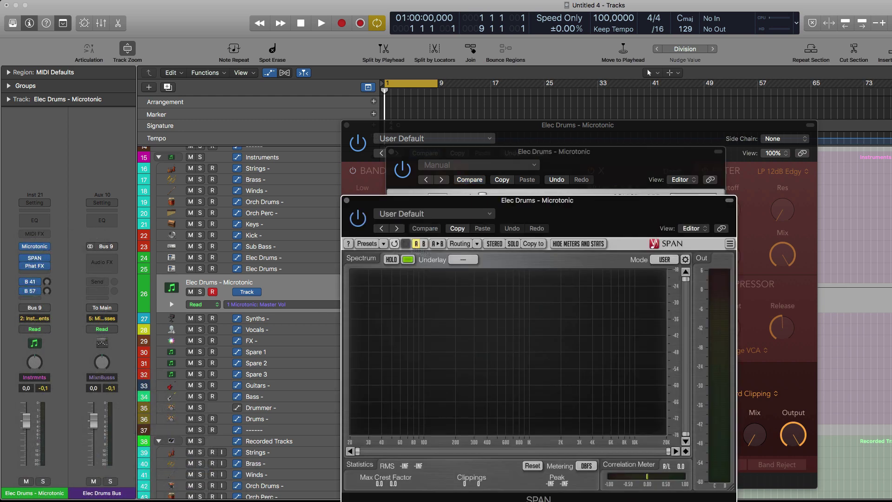
Swap SPAN for a stereo Level Meter from Logic's Metering plug-ins
{"action": "left_click", "coordinate": [47, 266]}
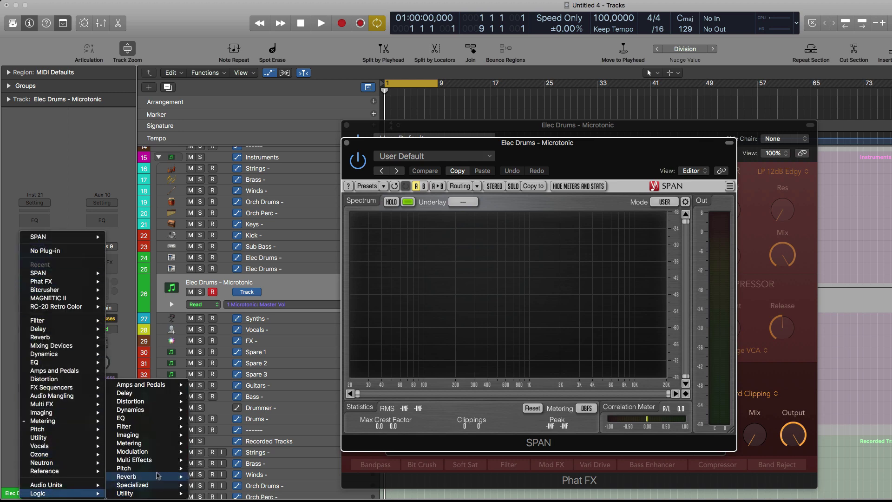
{"action": "mouse_move", "coordinate": [153, 493]}
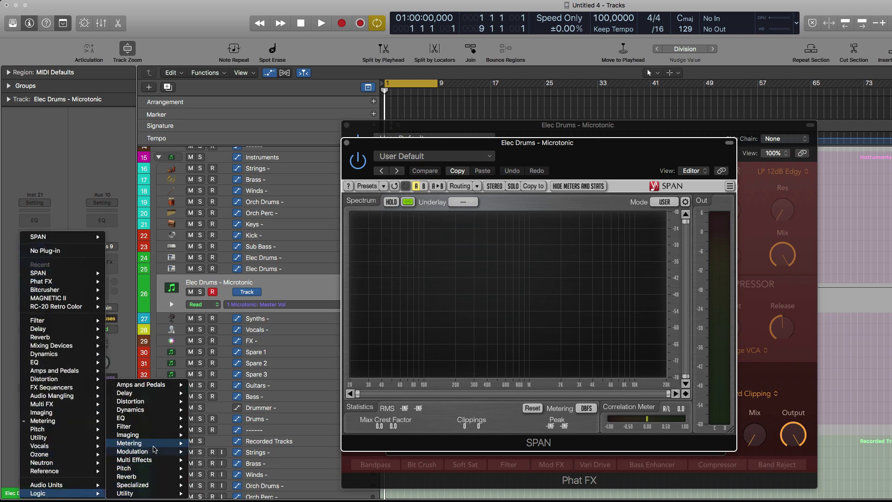
{"action": "mouse_move", "coordinate": [153, 443]}
{"action": "mouse_move", "coordinate": [237, 460]}
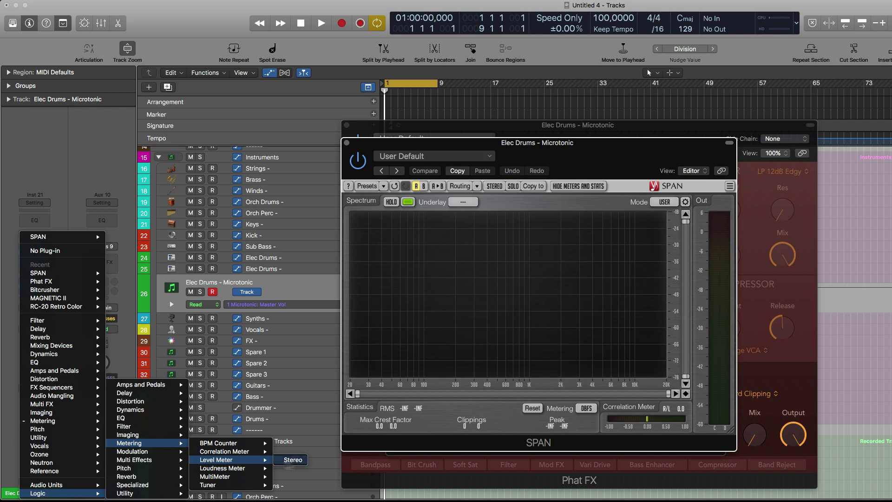
{"action": "left_click", "coordinate": [293, 460]}
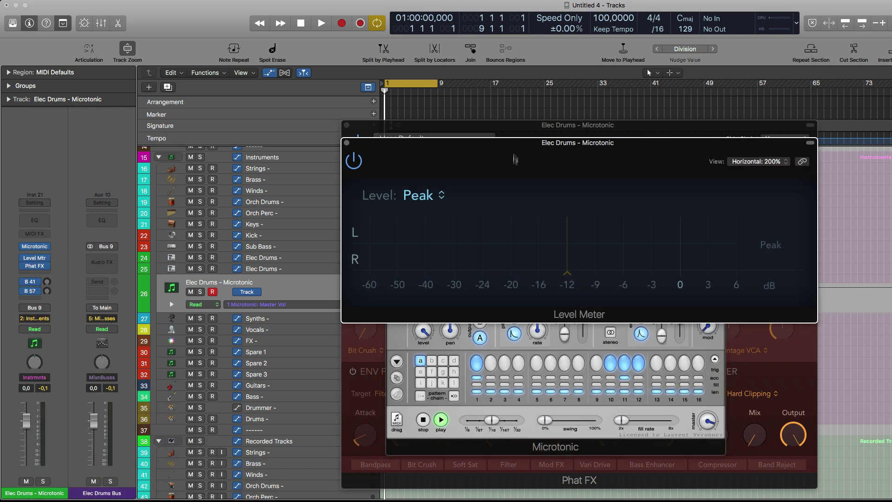
Play the drums, reset the Level Meter peaks (6.9 and 5.9 dB), and move it after Phat FX
{"action": "left_click_drag", "start_coordinate": [515, 160], "coordinate": [493, 77]}
{"action": "key", "text": "space"}
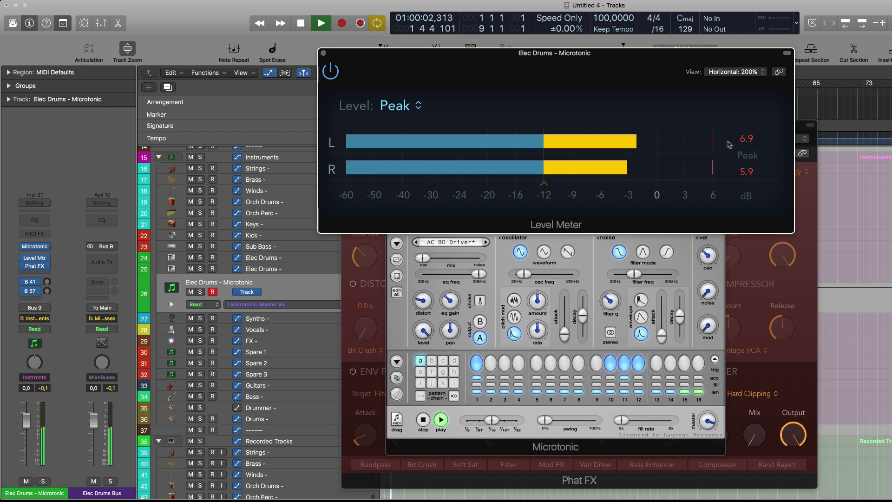
{"action": "left_click", "coordinate": [748, 172]}
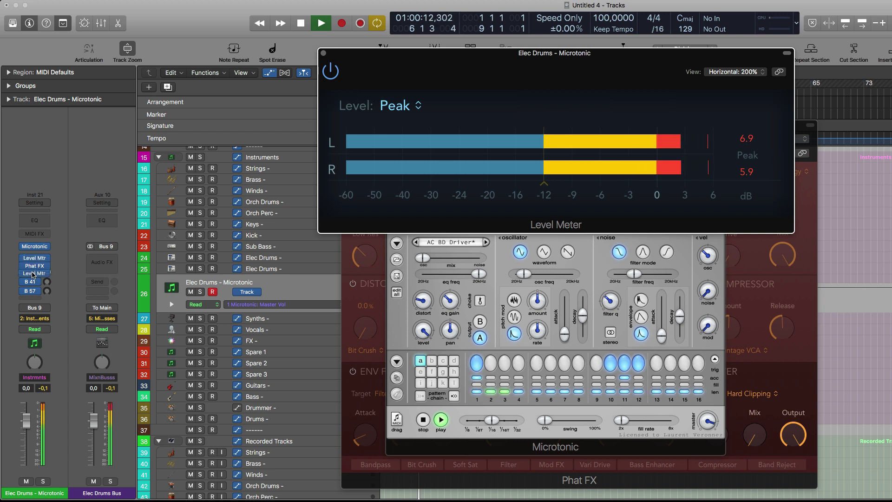
{"action": "left_click_drag", "start_coordinate": [34, 269], "coordinate": [35, 265]}
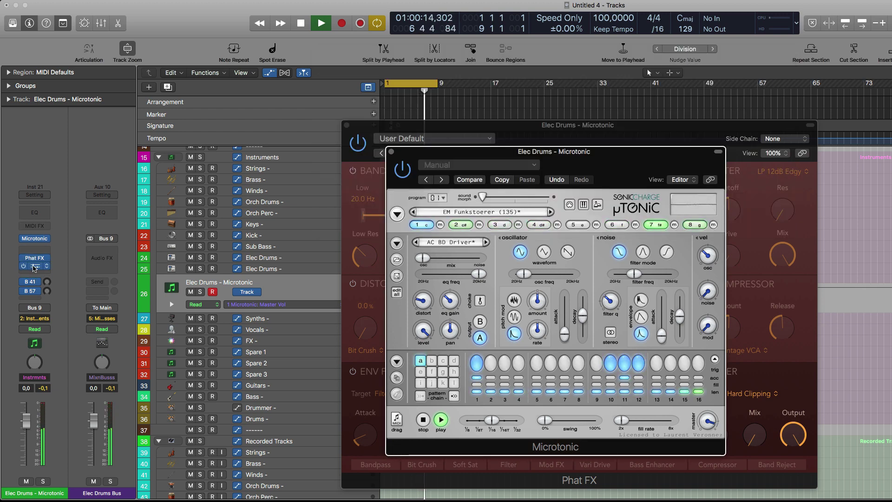
Confirm the post-Phat FX Level Meter peaks at -0.0 dB, close both plug-in windows, and stop playback
{"action": "left_click", "coordinate": [35, 266]}
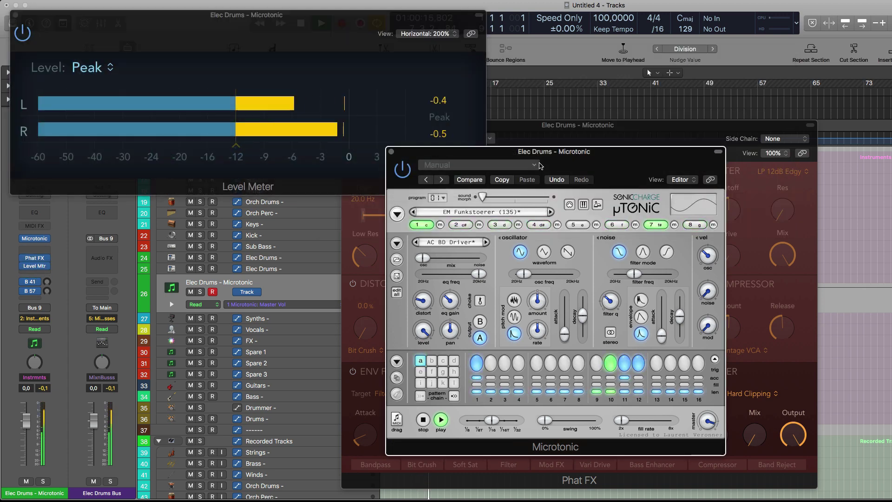
{"action": "left_click", "coordinate": [391, 152]}
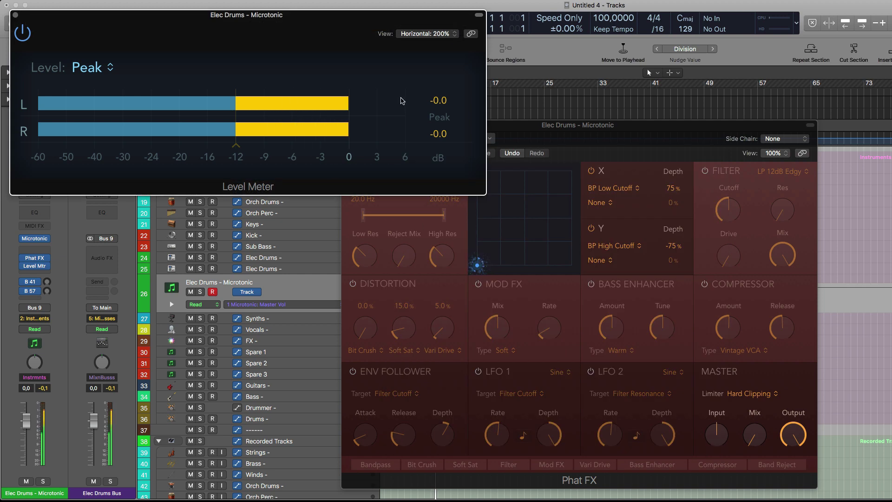
{"action": "left_click", "coordinate": [17, 16]}
{"action": "key", "text": "space"}
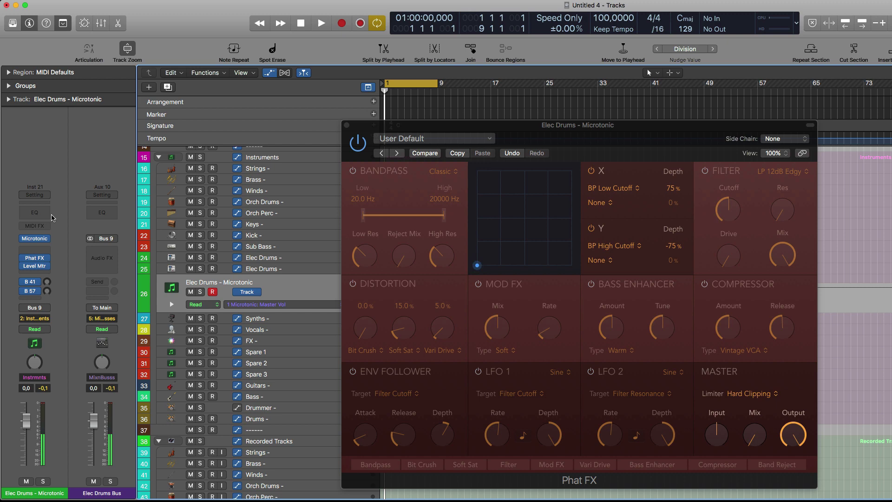
Audition the drums with Microtonic's master volume at +10 dB, then at -7.19 dB
{"action": "left_click", "coordinate": [37, 242]}
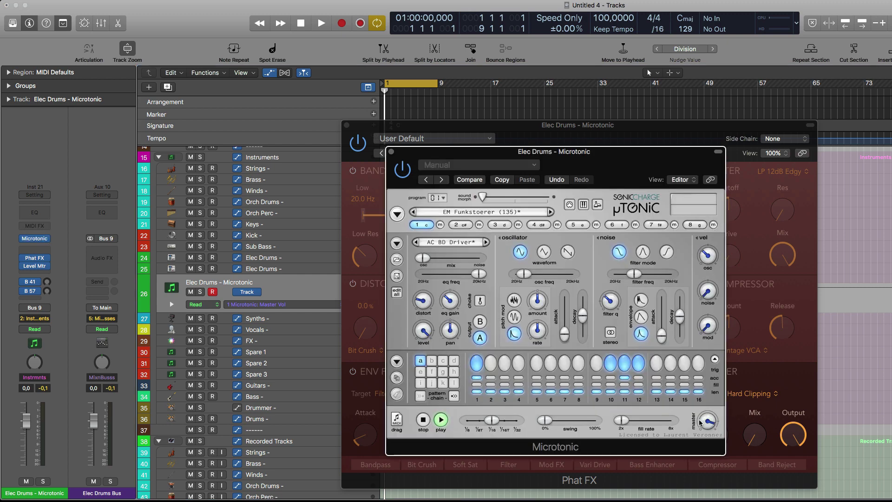
{"action": "mouse_move", "coordinate": [703, 424]}
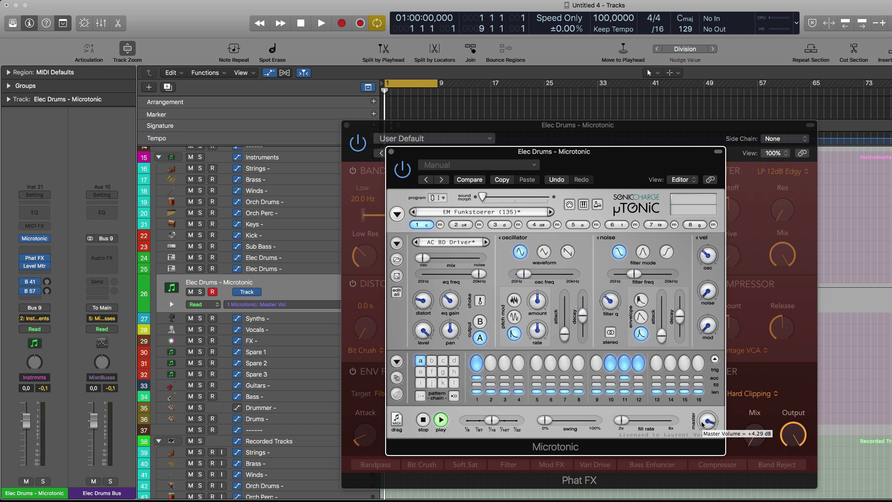
{"action": "left_click_drag", "start_coordinate": [703, 424], "coordinate": [704, 420]}
{"action": "key", "text": "space"}
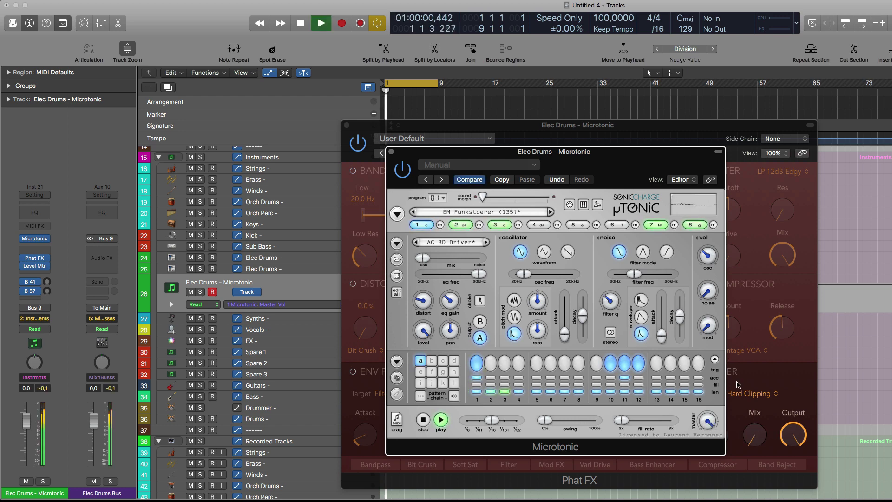
{"action": "mouse_move", "coordinate": [700, 421]}
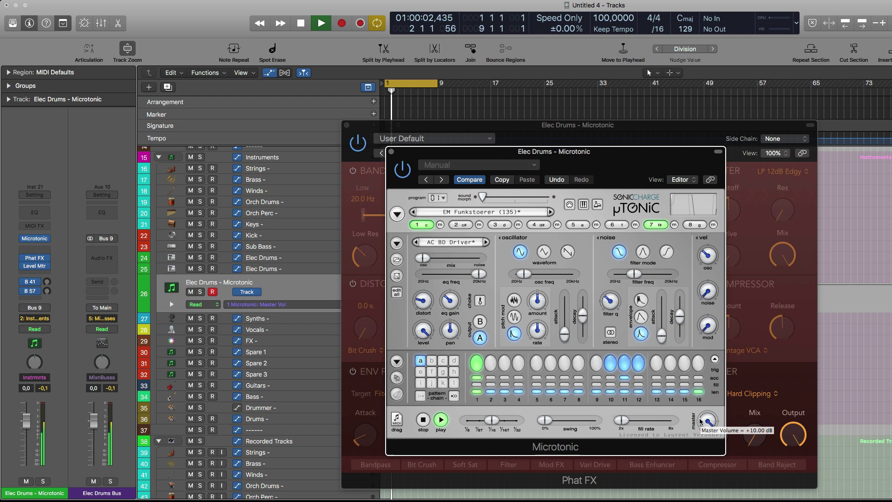
{"action": "key", "text": "space"}
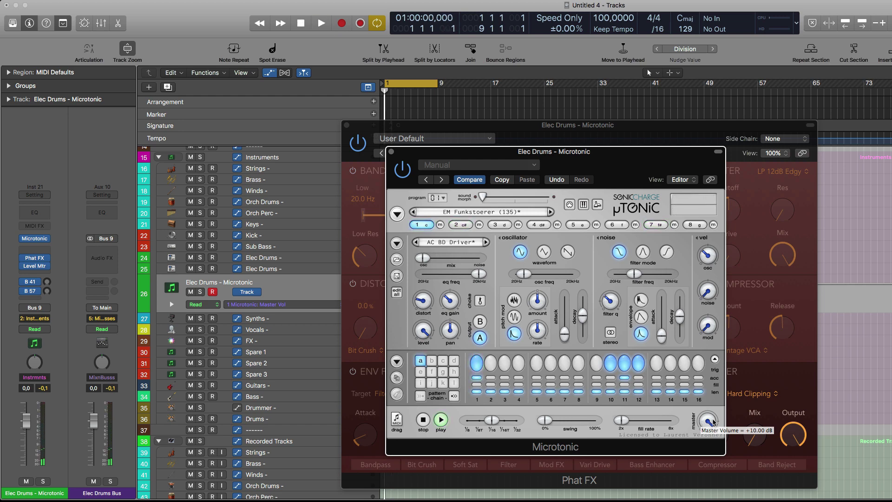
{"action": "left_click_drag", "start_coordinate": [715, 422], "coordinate": [698, 447]}
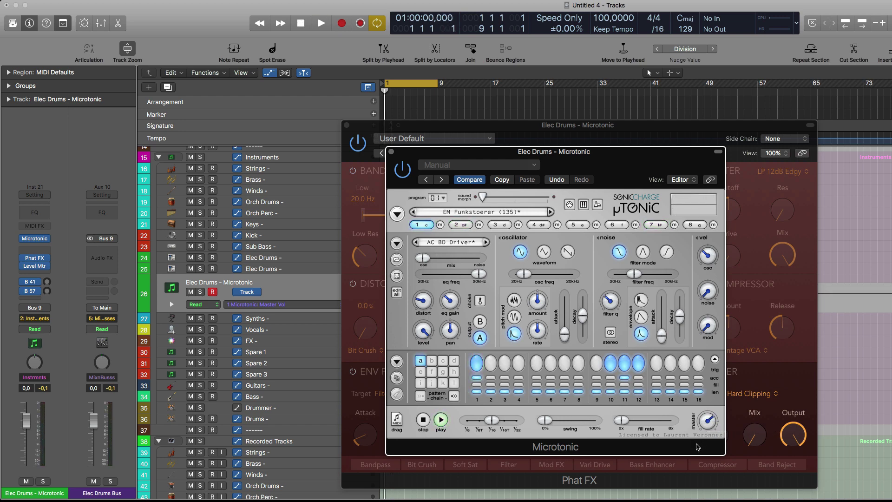
{"action": "key", "text": "space"}
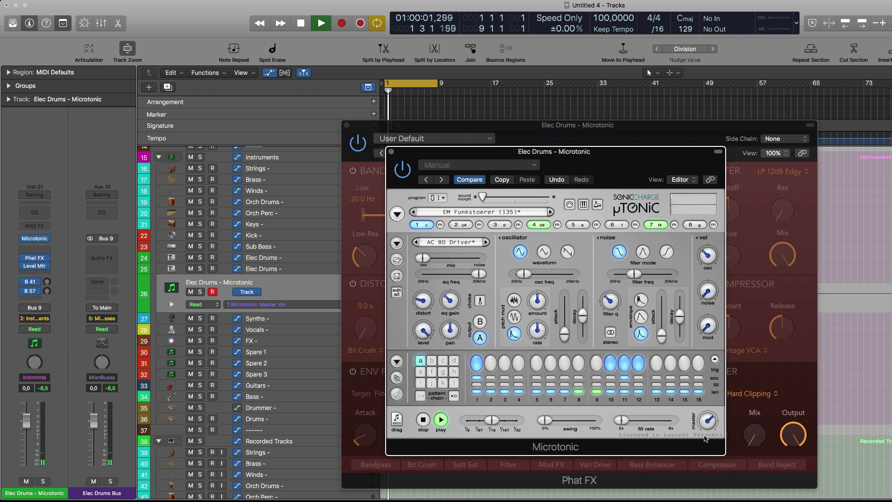
Compare the drums with Phat FX bypassed, settling Microtonic's master volume at about -1.94 dB
{"action": "left_click_drag", "start_coordinate": [706, 435], "coordinate": [709, 413]}
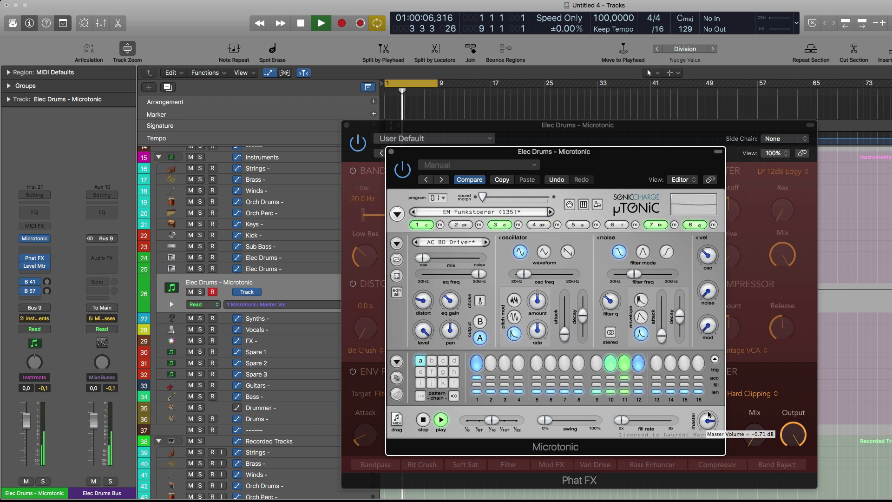
{"action": "left_click", "coordinate": [23, 258]}
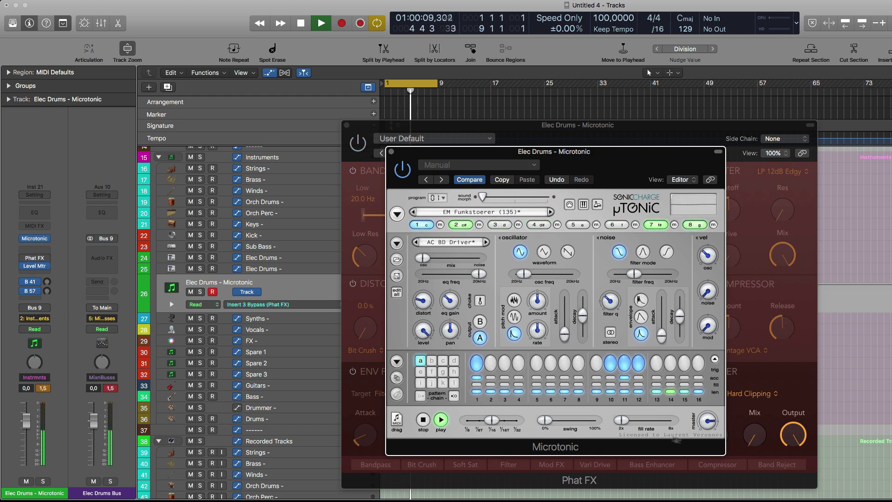
{"action": "left_click_drag", "start_coordinate": [713, 430], "coordinate": [712, 428]}
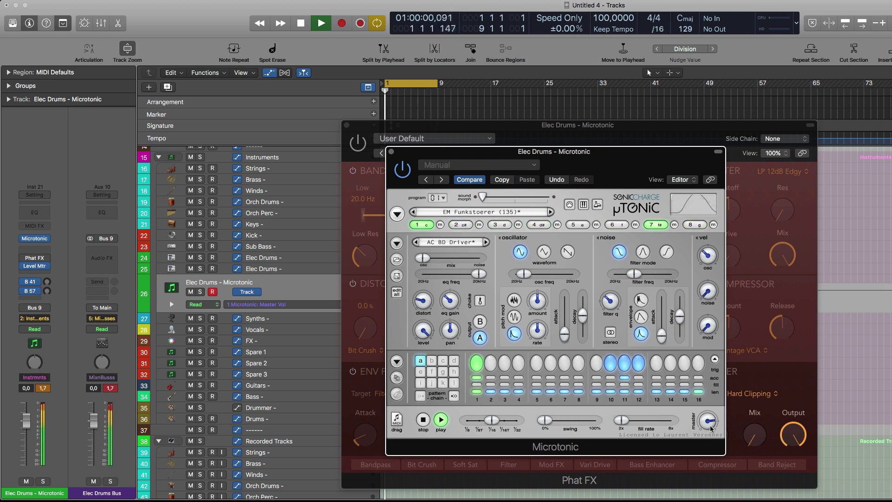
{"action": "mouse_move", "coordinate": [713, 423]}
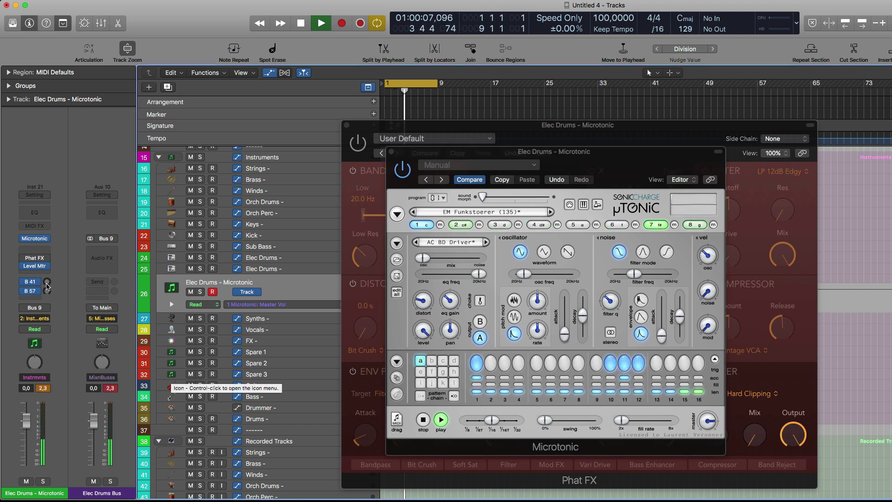
{"action": "left_click_drag", "start_coordinate": [705, 421], "coordinate": [703, 425]}
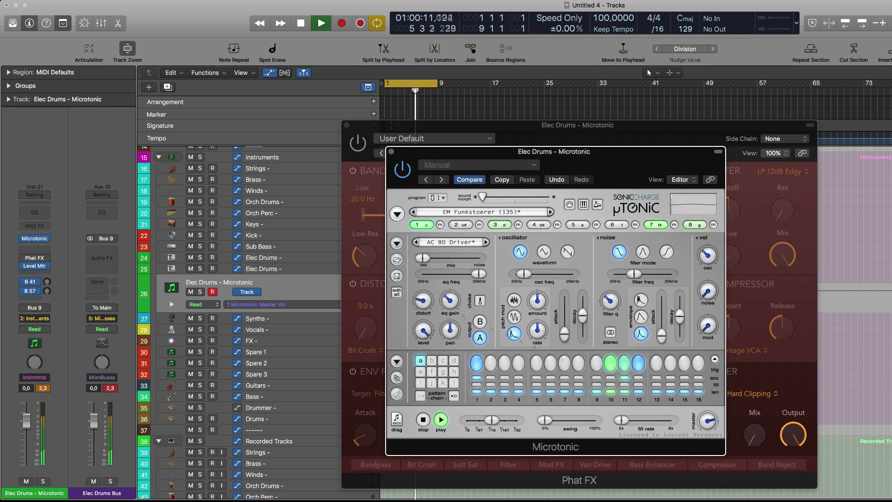
{"action": "mouse_move", "coordinate": [24, 258]}
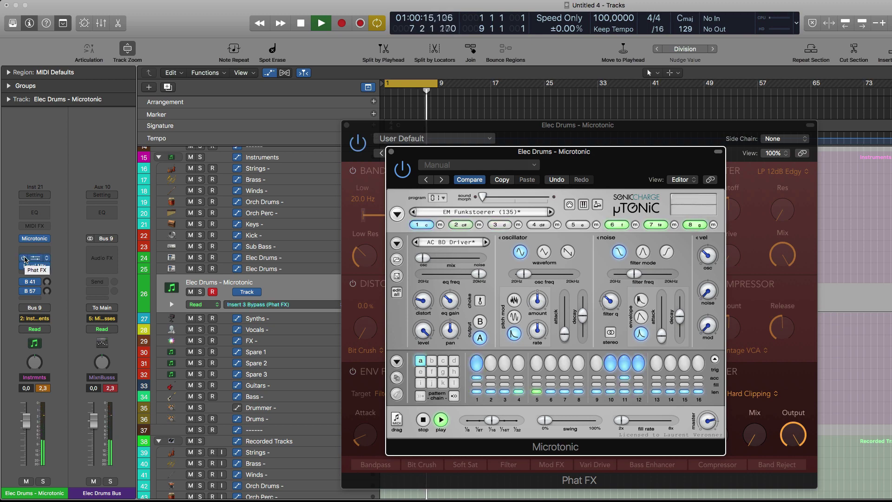
Bring Phat FX forward, move its window aside, and close the Microtonic window
{"action": "left_click", "coordinate": [801, 371]}
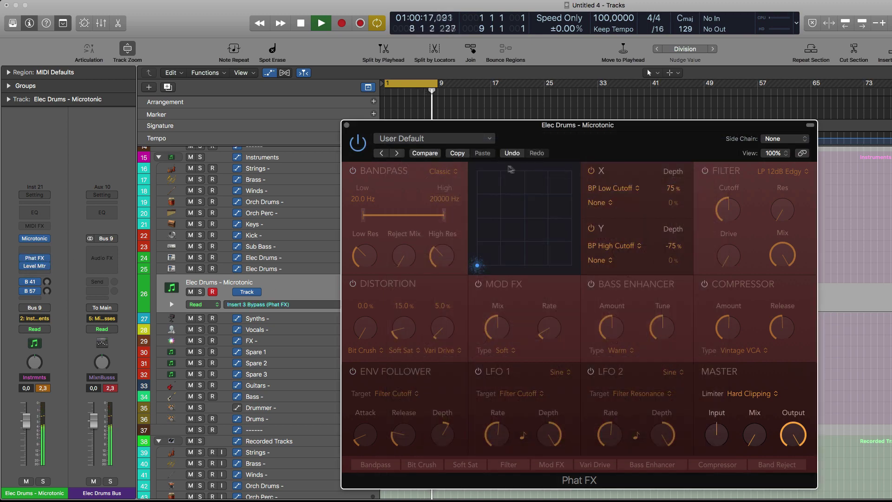
{"action": "left_click_drag", "start_coordinate": [376, 125], "coordinate": [355, 135]}
{"action": "left_click", "coordinate": [391, 151]}
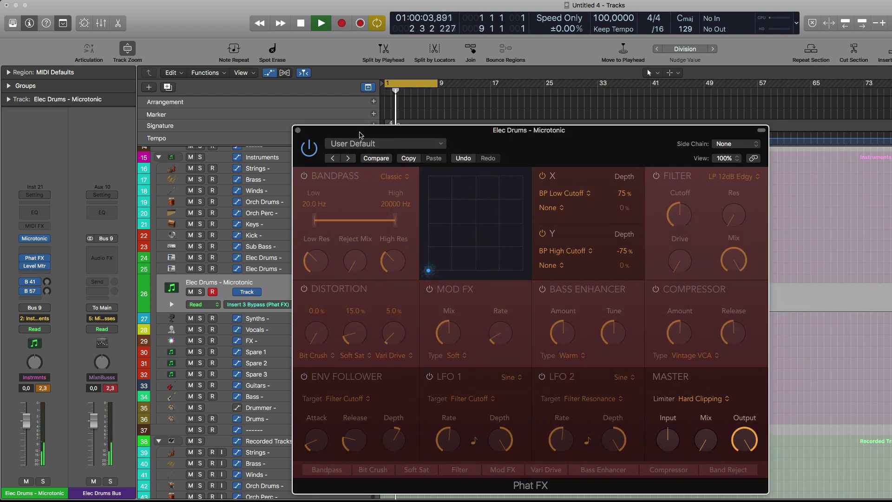
Stop playback and reset the channel's peak level readout to 0,0
{"action": "key", "text": "space"}
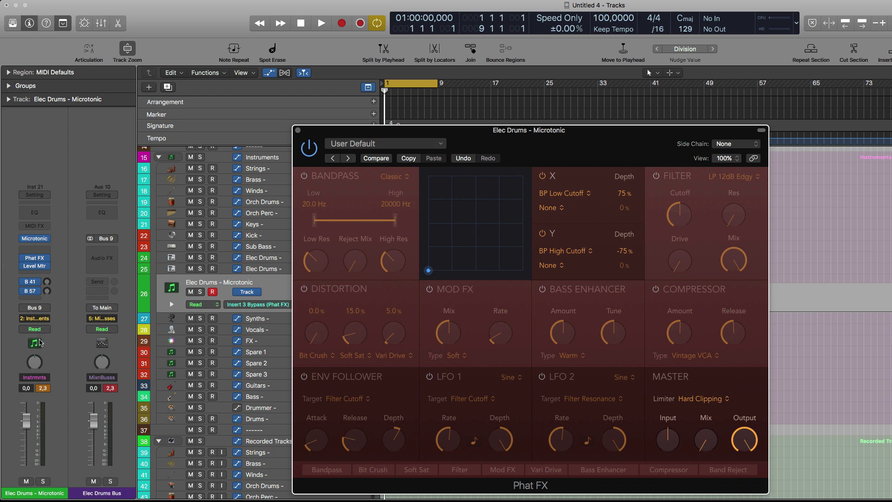
{"action": "left_click", "coordinate": [44, 391]}
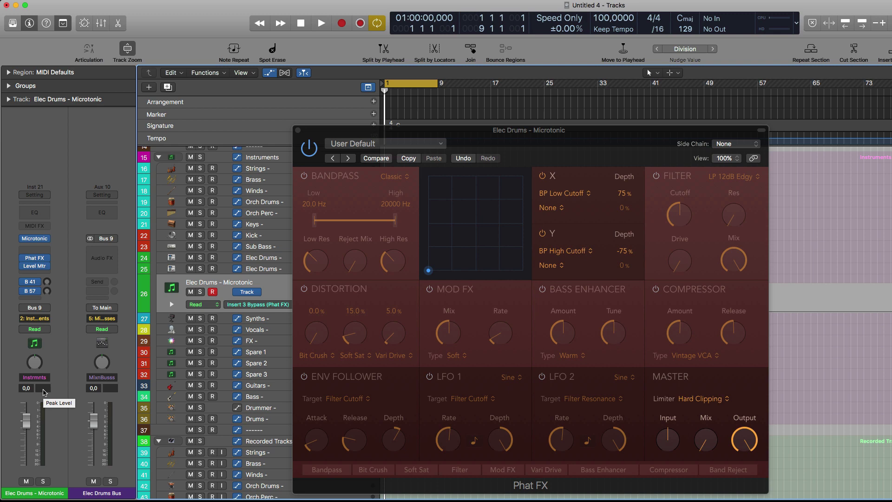
{"action": "mouse_move", "coordinate": [28, 240]}
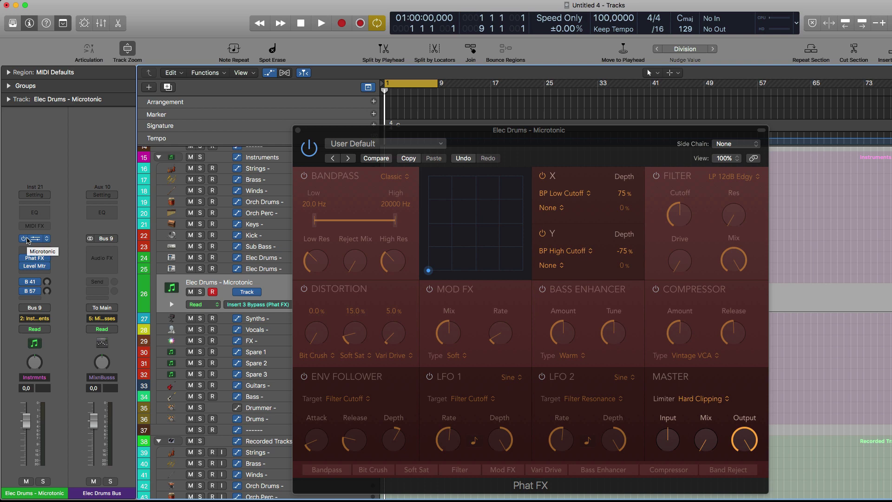
{"action": "mouse_move", "coordinate": [35, 259]}
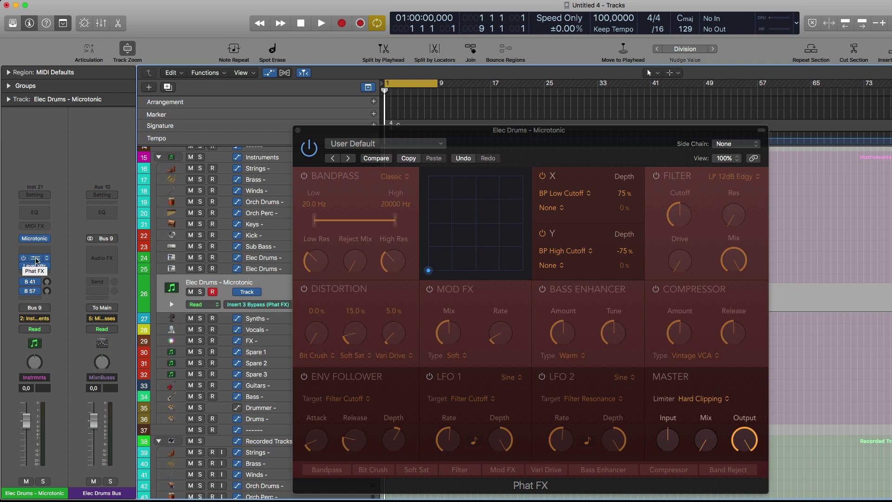
Check Phat FX's input gain, bypass Phat FX, and insert a Stereo Bitcrusher above it
{"action": "left_click", "coordinate": [706, 444]}
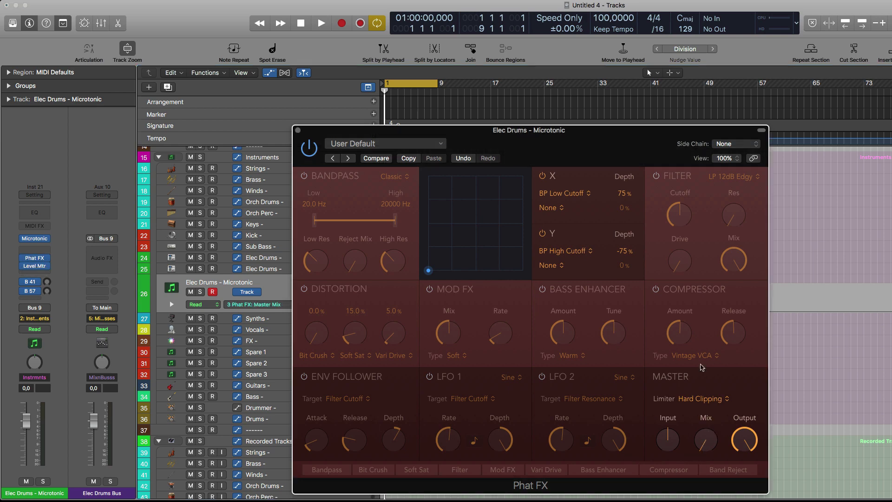
{"action": "left_click", "coordinate": [668, 440]}
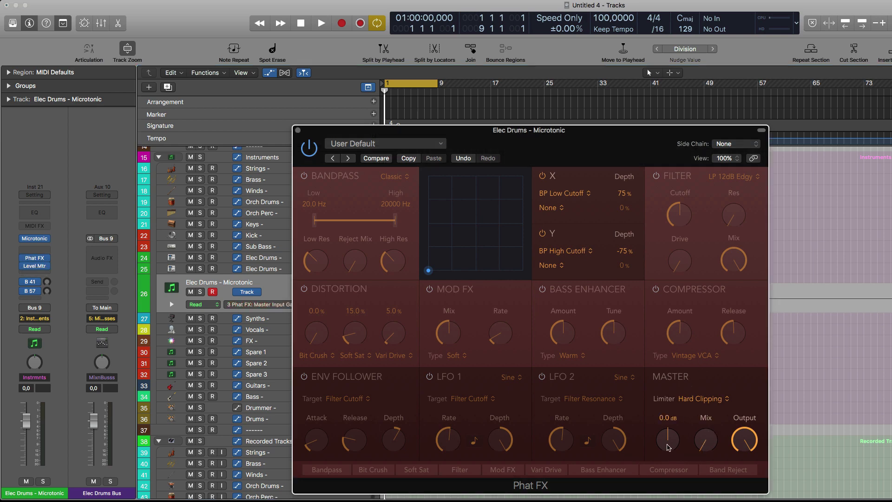
{"action": "left_click", "coordinate": [22, 258]}
{"action": "left_click", "coordinate": [48, 251]}
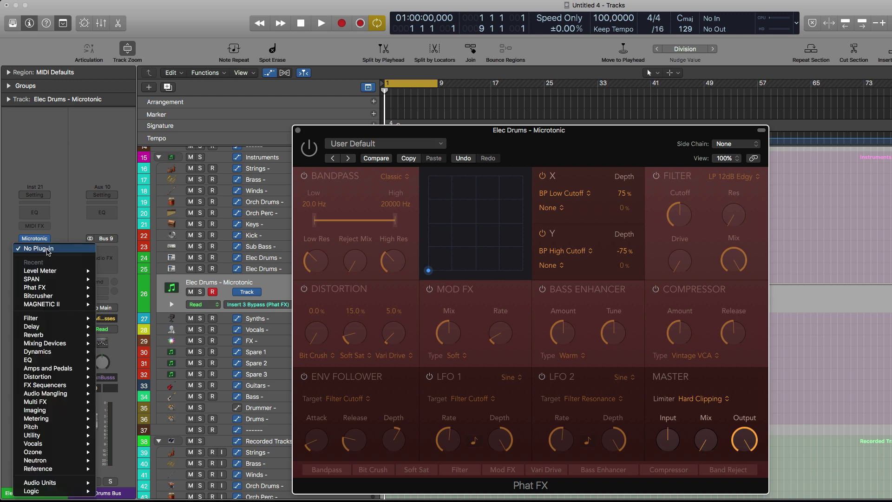
{"action": "left_click", "coordinate": [53, 298]}
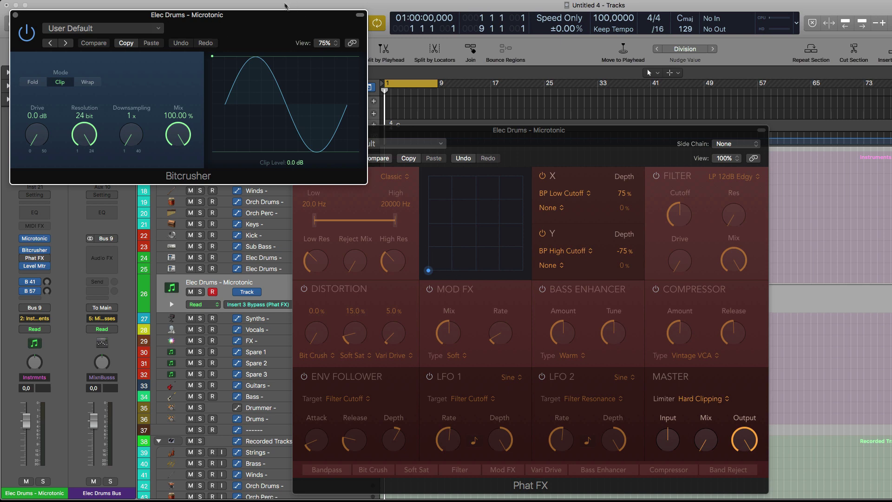
Position the Bitcrusher window over Phat FX and start drum playback
{"action": "left_click_drag", "start_coordinate": [296, 23], "coordinate": [638, 274]}
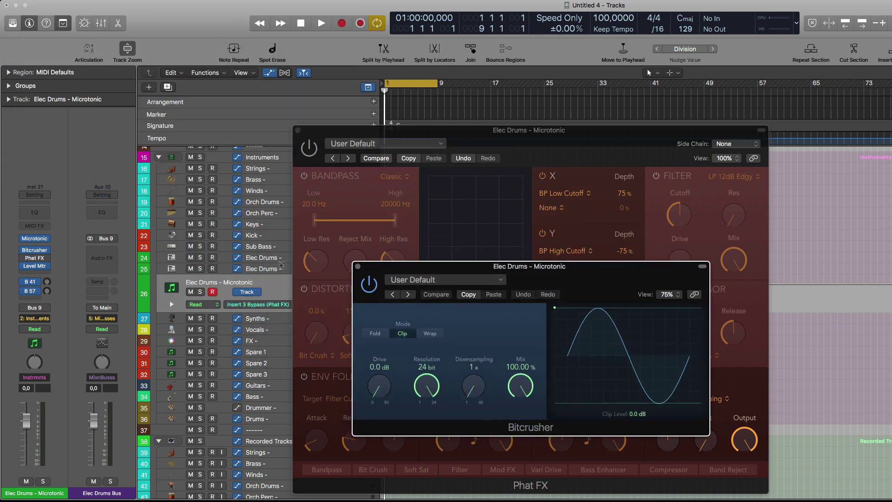
{"action": "key", "text": "space"}
{"action": "mouse_move", "coordinate": [23, 252]}
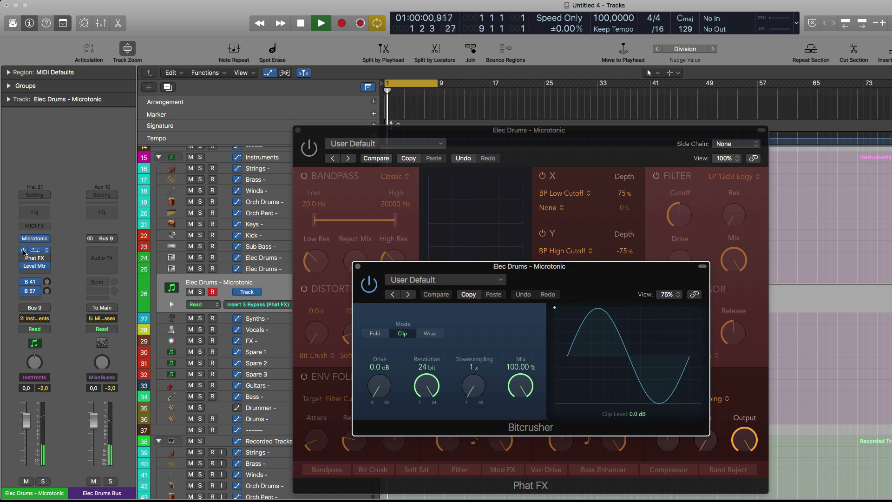
{"action": "left_click_drag", "start_coordinate": [503, 272], "coordinate": [529, 272]}
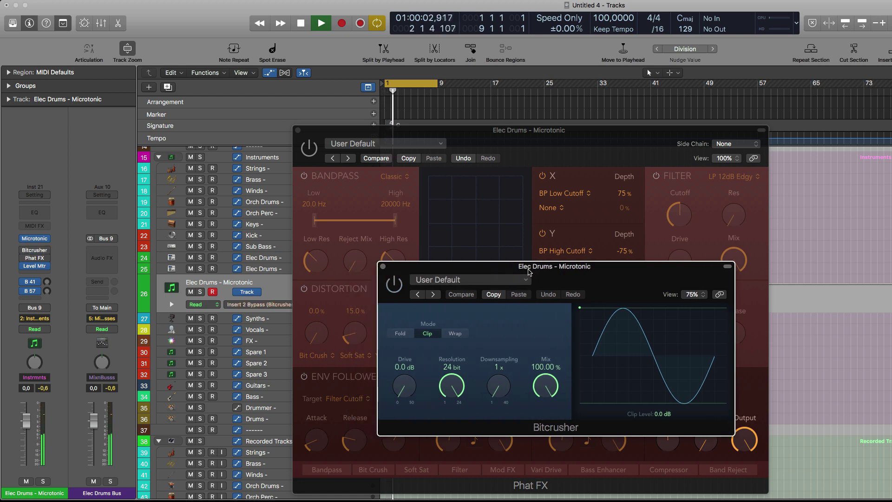
Raise Microtonic's master volume to -1.33 dB, switch Bitcrusher on, and reset the peak readout
{"action": "left_click", "coordinate": [36, 240]}
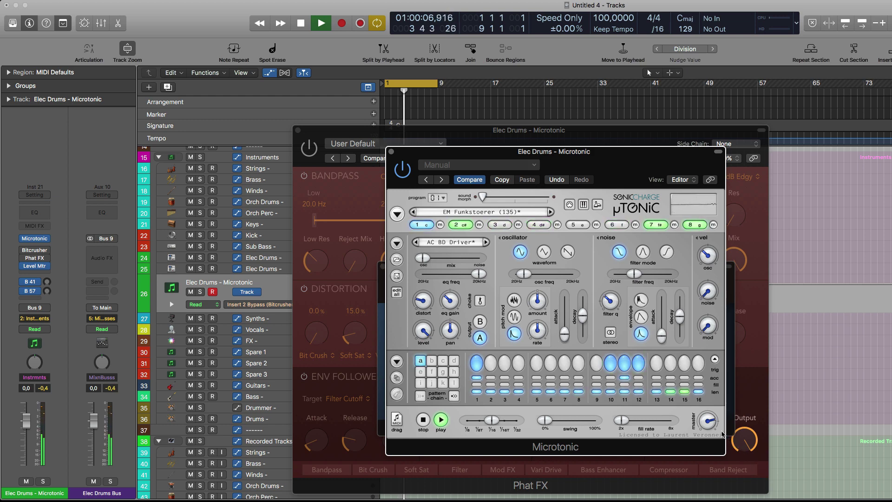
{"action": "mouse_move", "coordinate": [710, 421]}
{"action": "scroll", "coordinate": [710, 421], "scroll_direction": "up", "scroll_amount": 2}
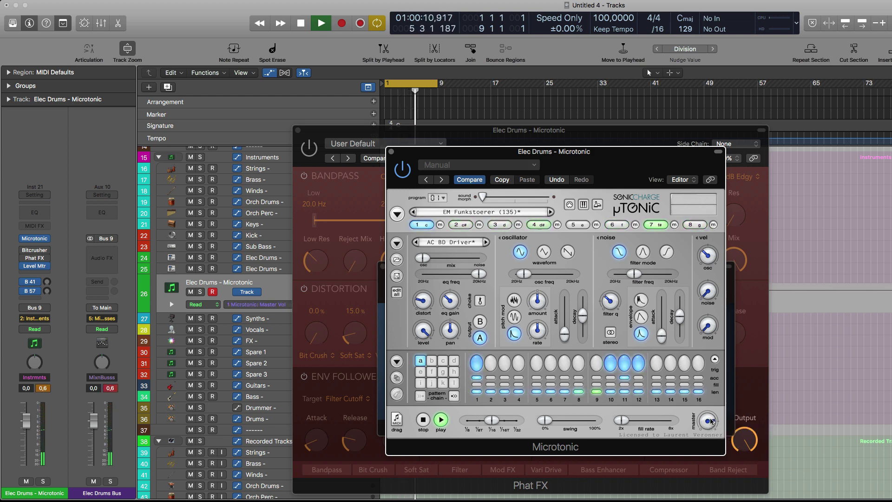
{"action": "left_click", "coordinate": [34, 250]}
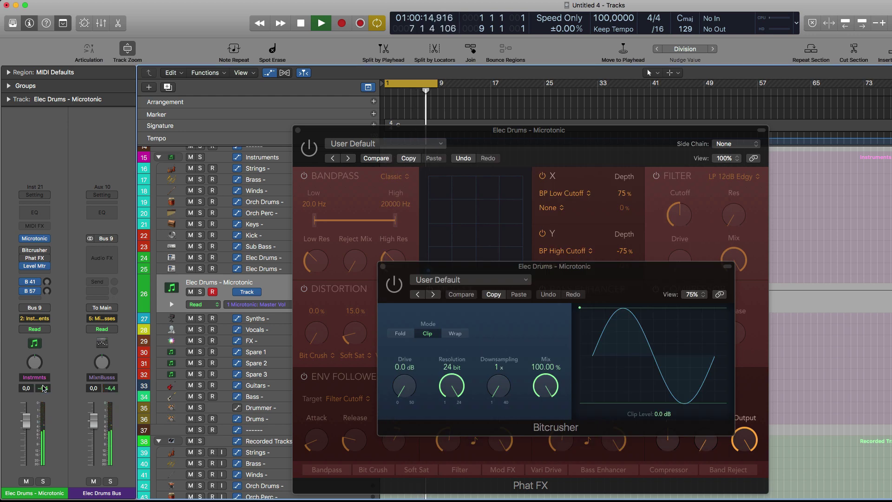
{"action": "left_click", "coordinate": [395, 285]}
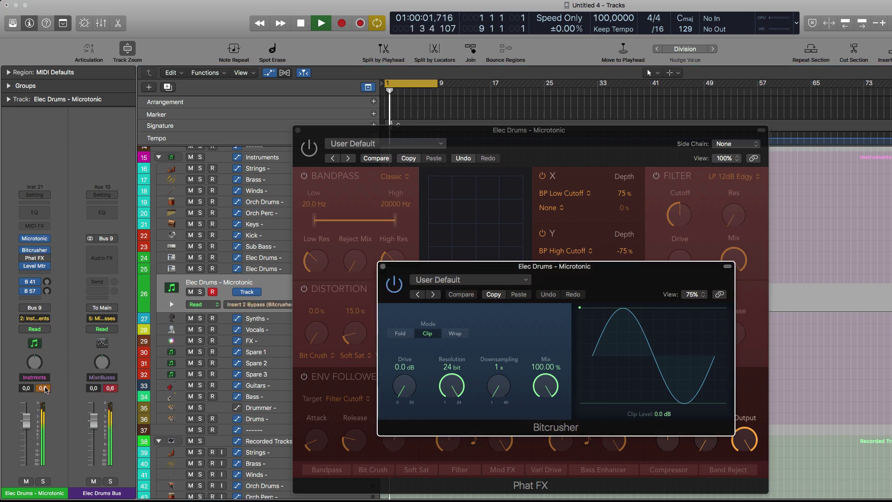
{"action": "left_click", "coordinate": [228, 375]}
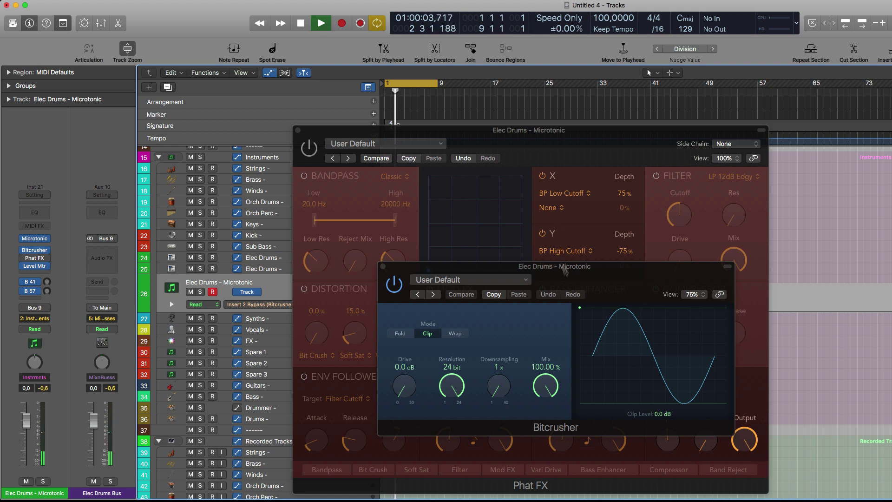
Pull Bitcrusher's clip-level handle down, then fine-tune it to -2.4 dB
{"action": "left_click_drag", "start_coordinate": [580, 313], "coordinate": [584, 323]}
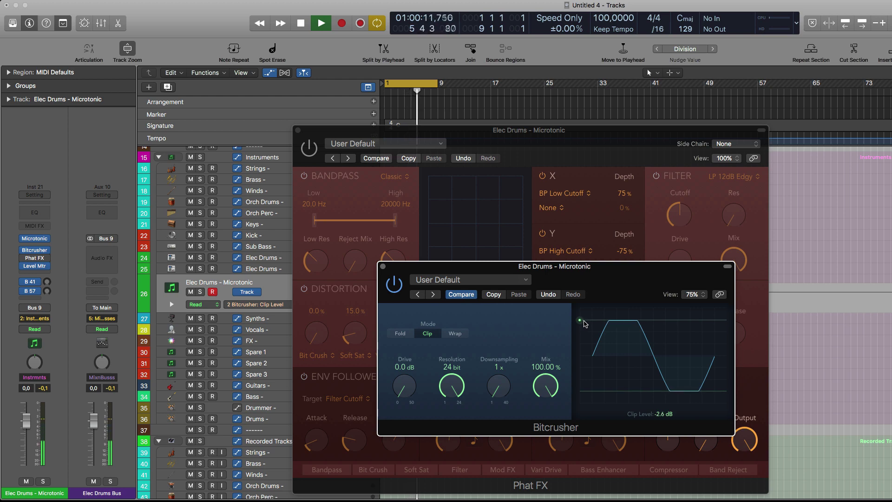
{"action": "left_click_drag", "start_coordinate": [585, 324], "coordinate": [585, 323]}
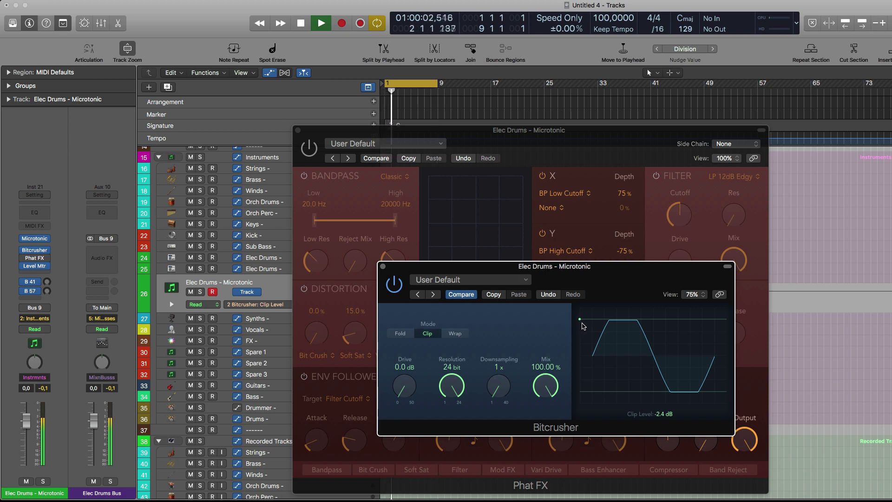
{"action": "key", "text": "space"}
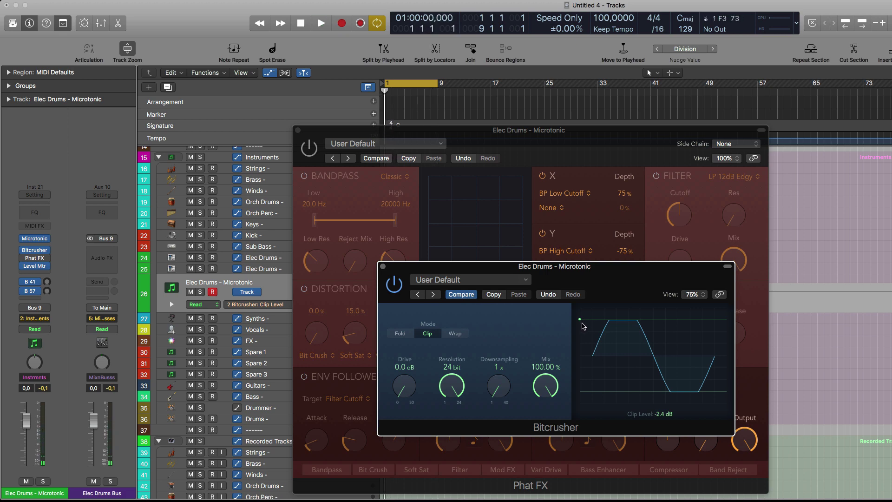